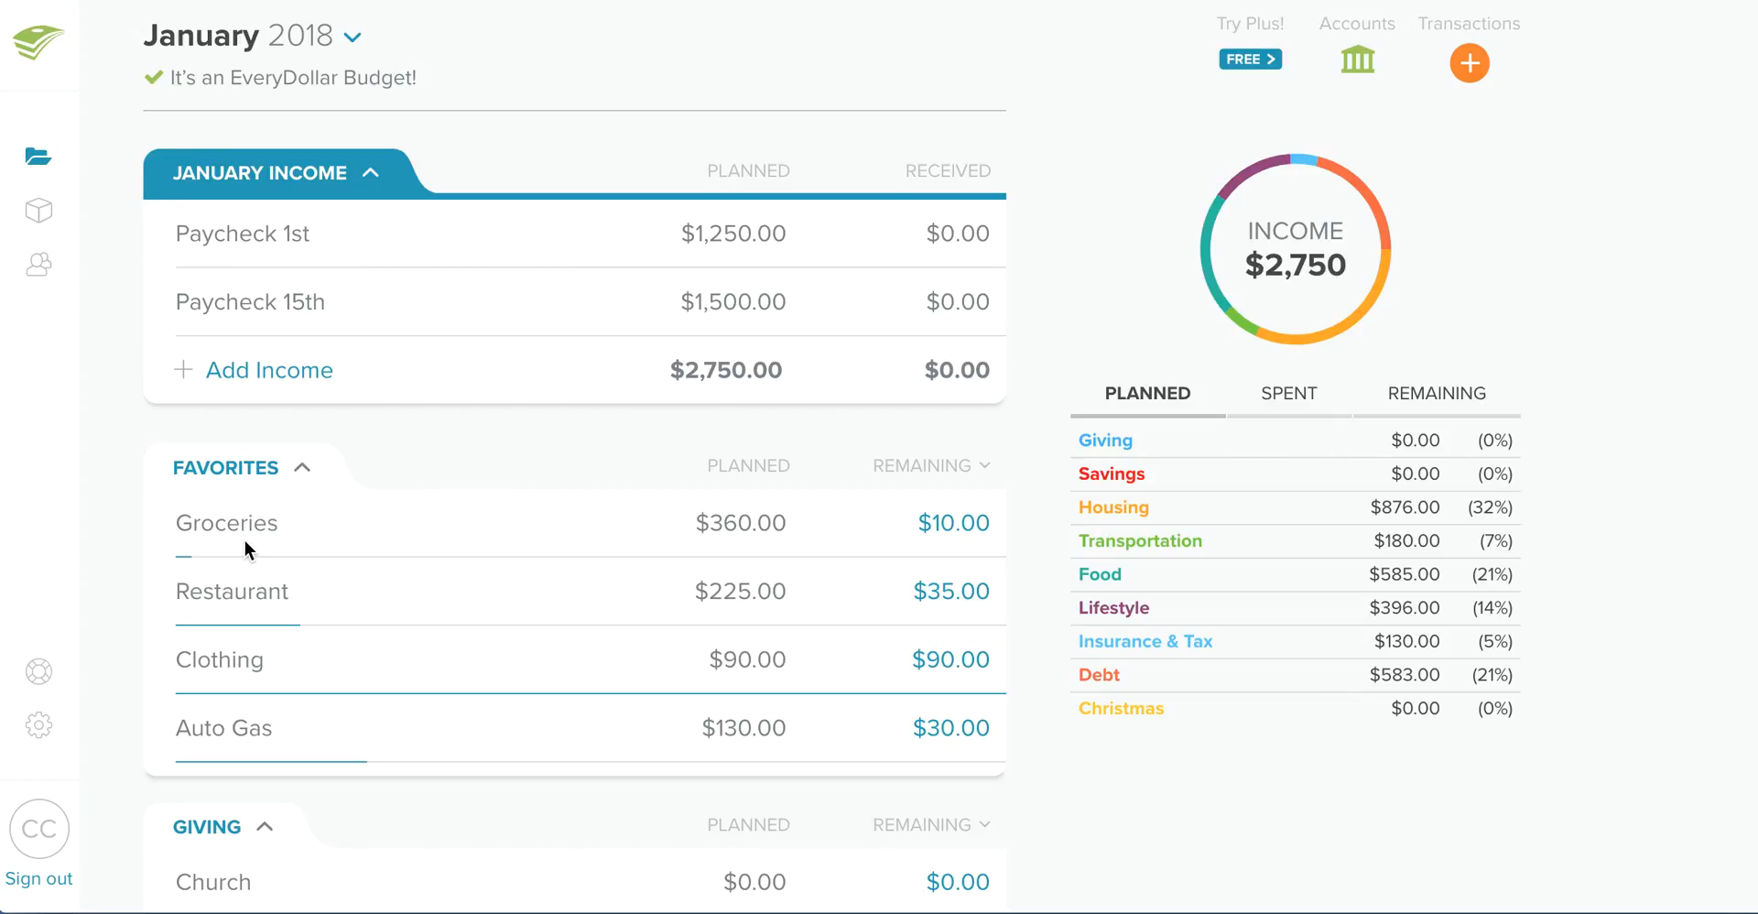
- Set the planned amount for Groceries in the January 2018 budget to $350
scroll(234, 549, down, 1)
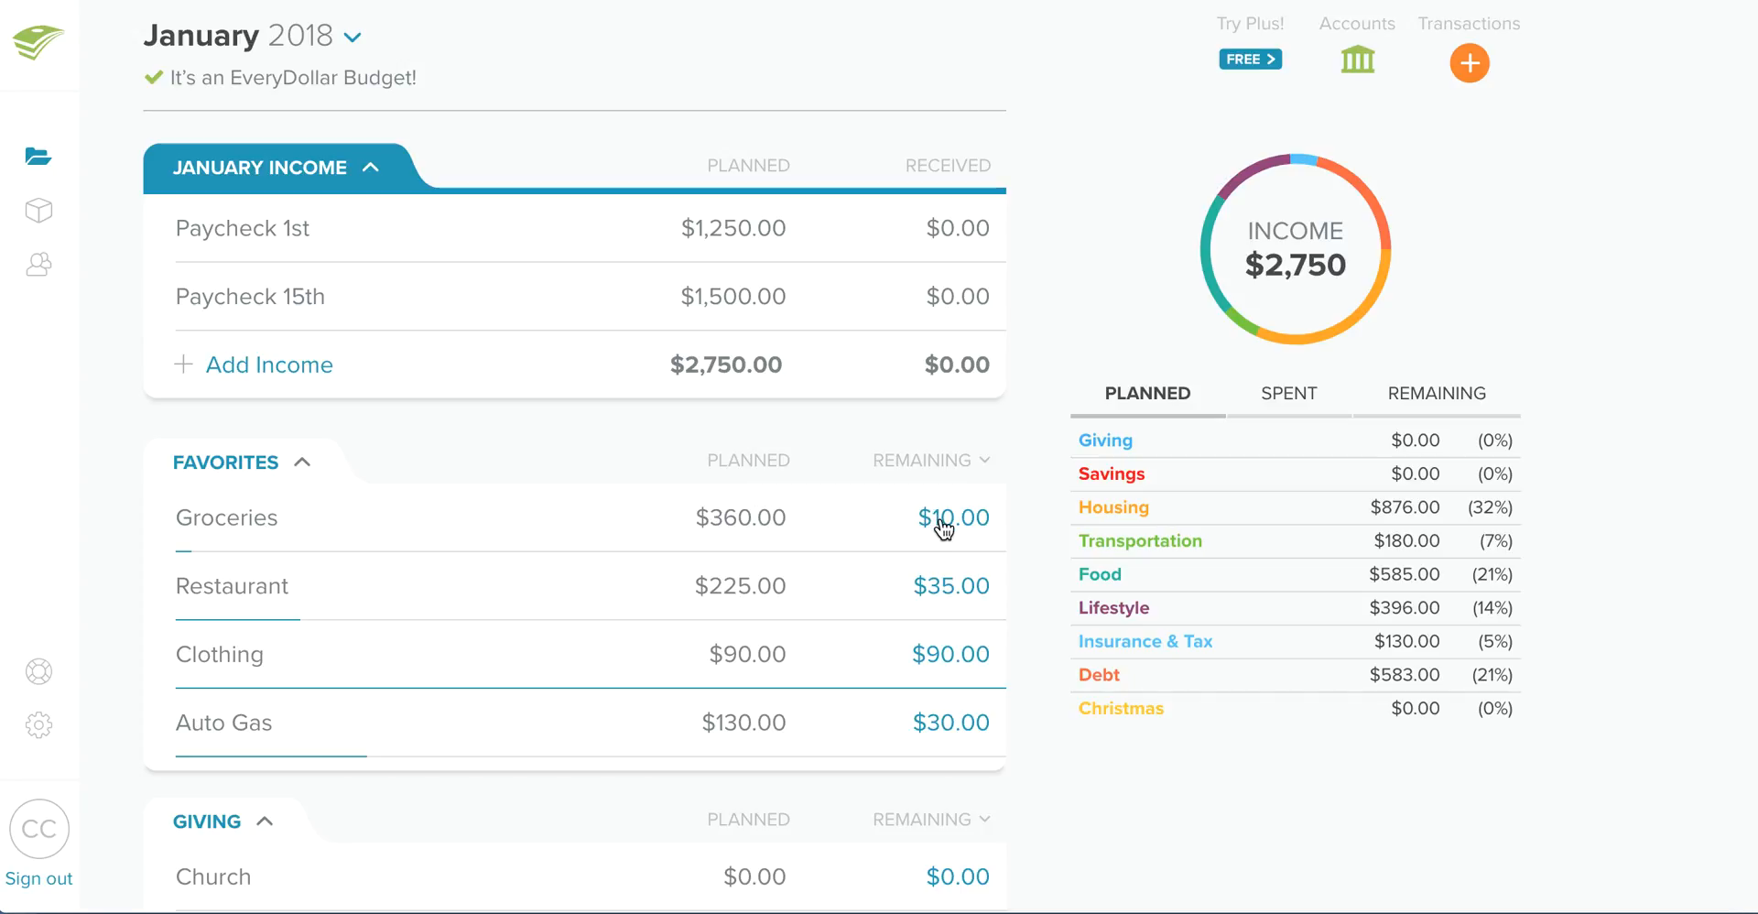
click(755, 509)
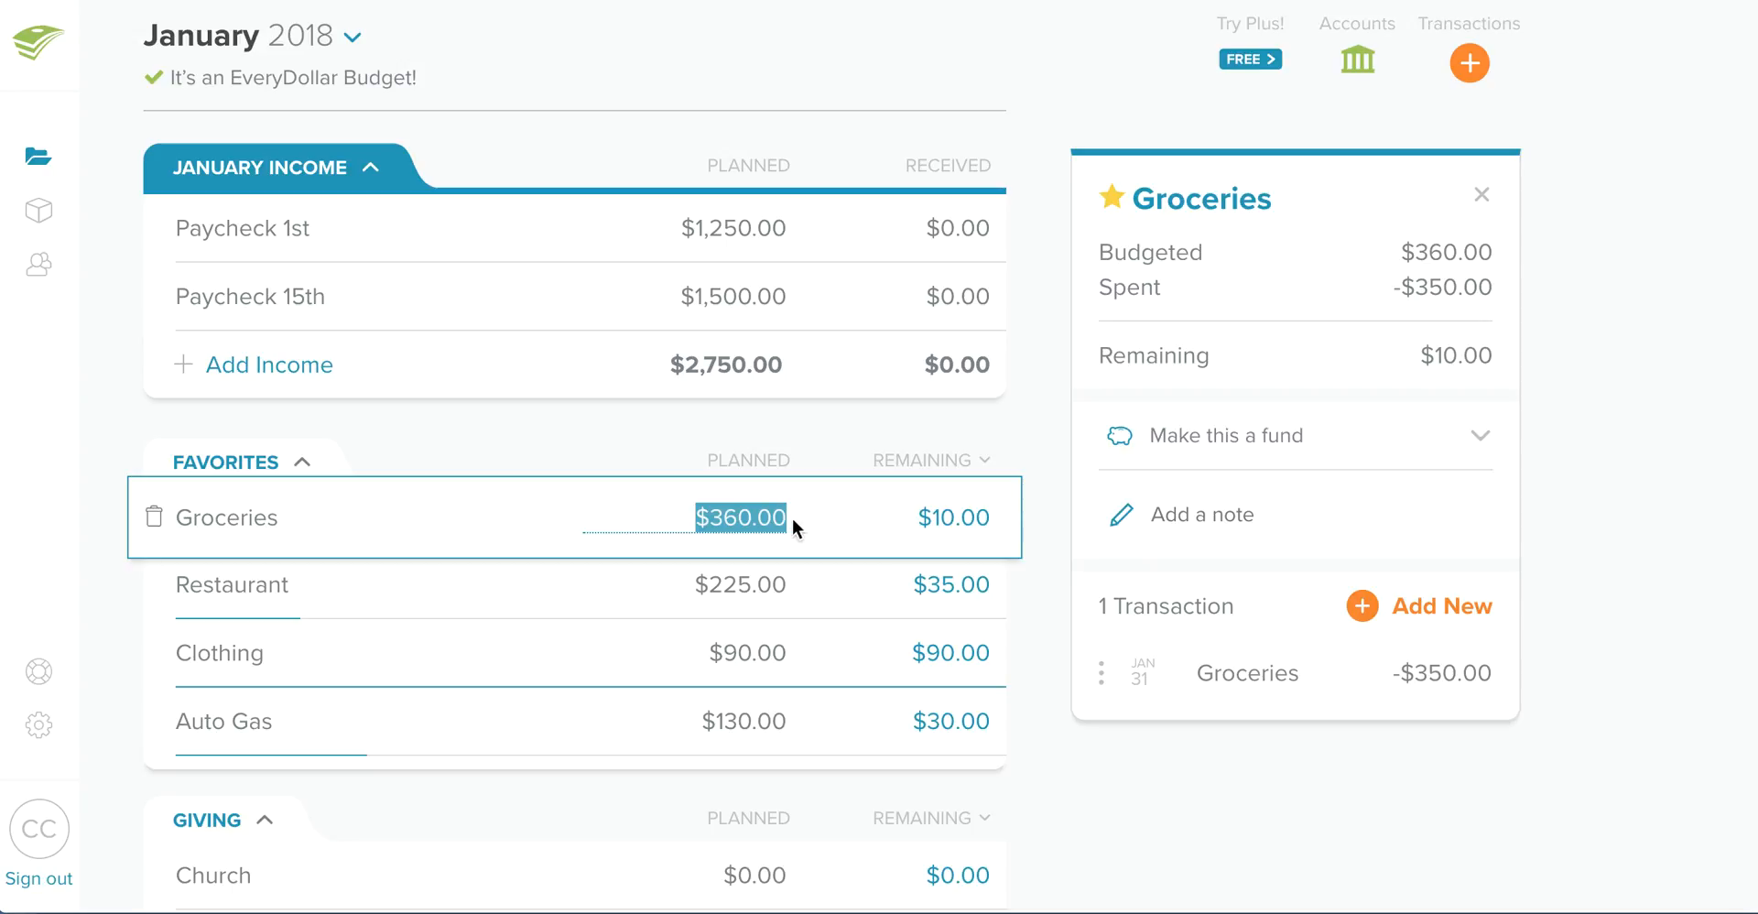
click(868, 436)
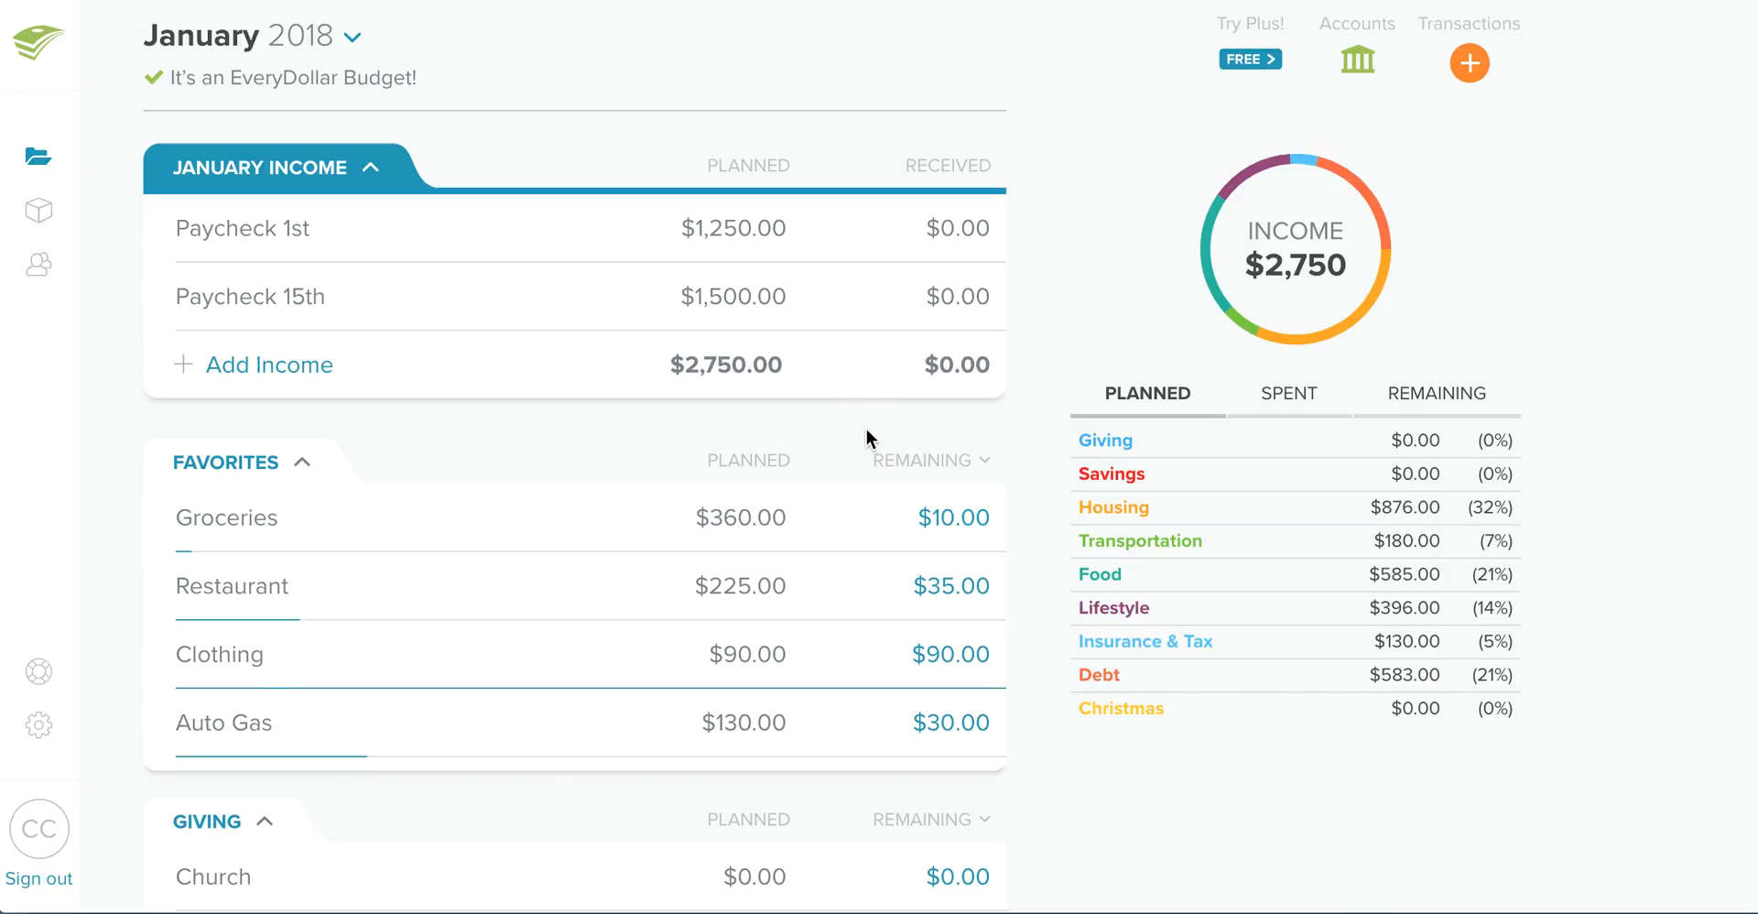
click(743, 510)
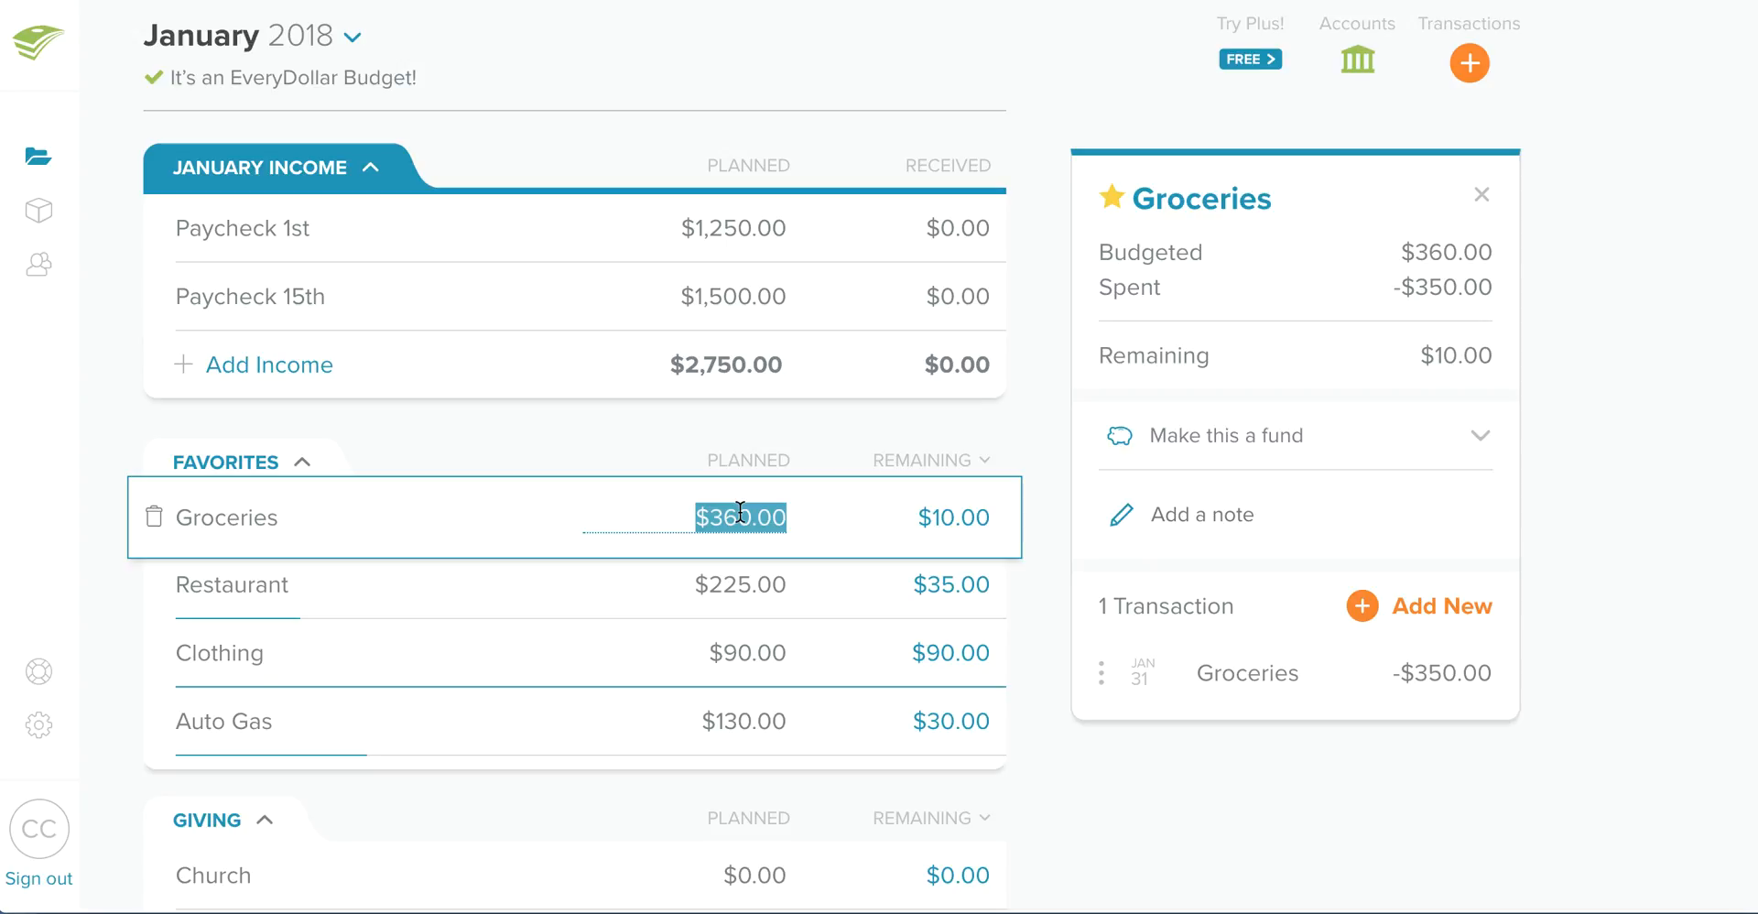
text(350)
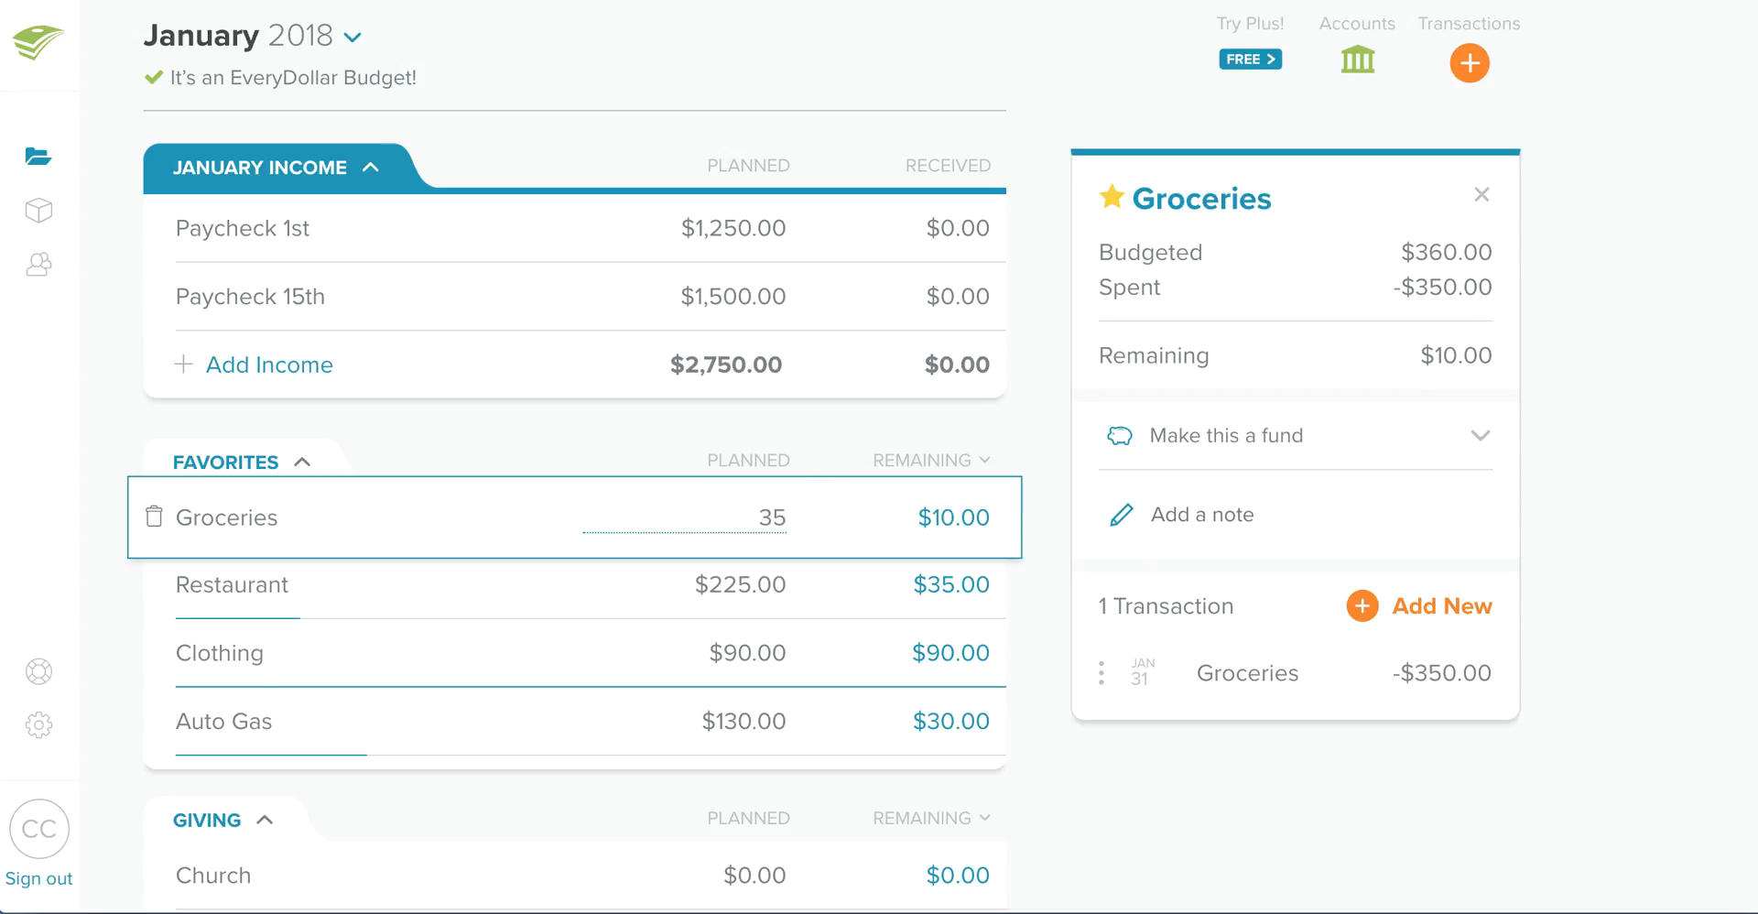
key(Return)
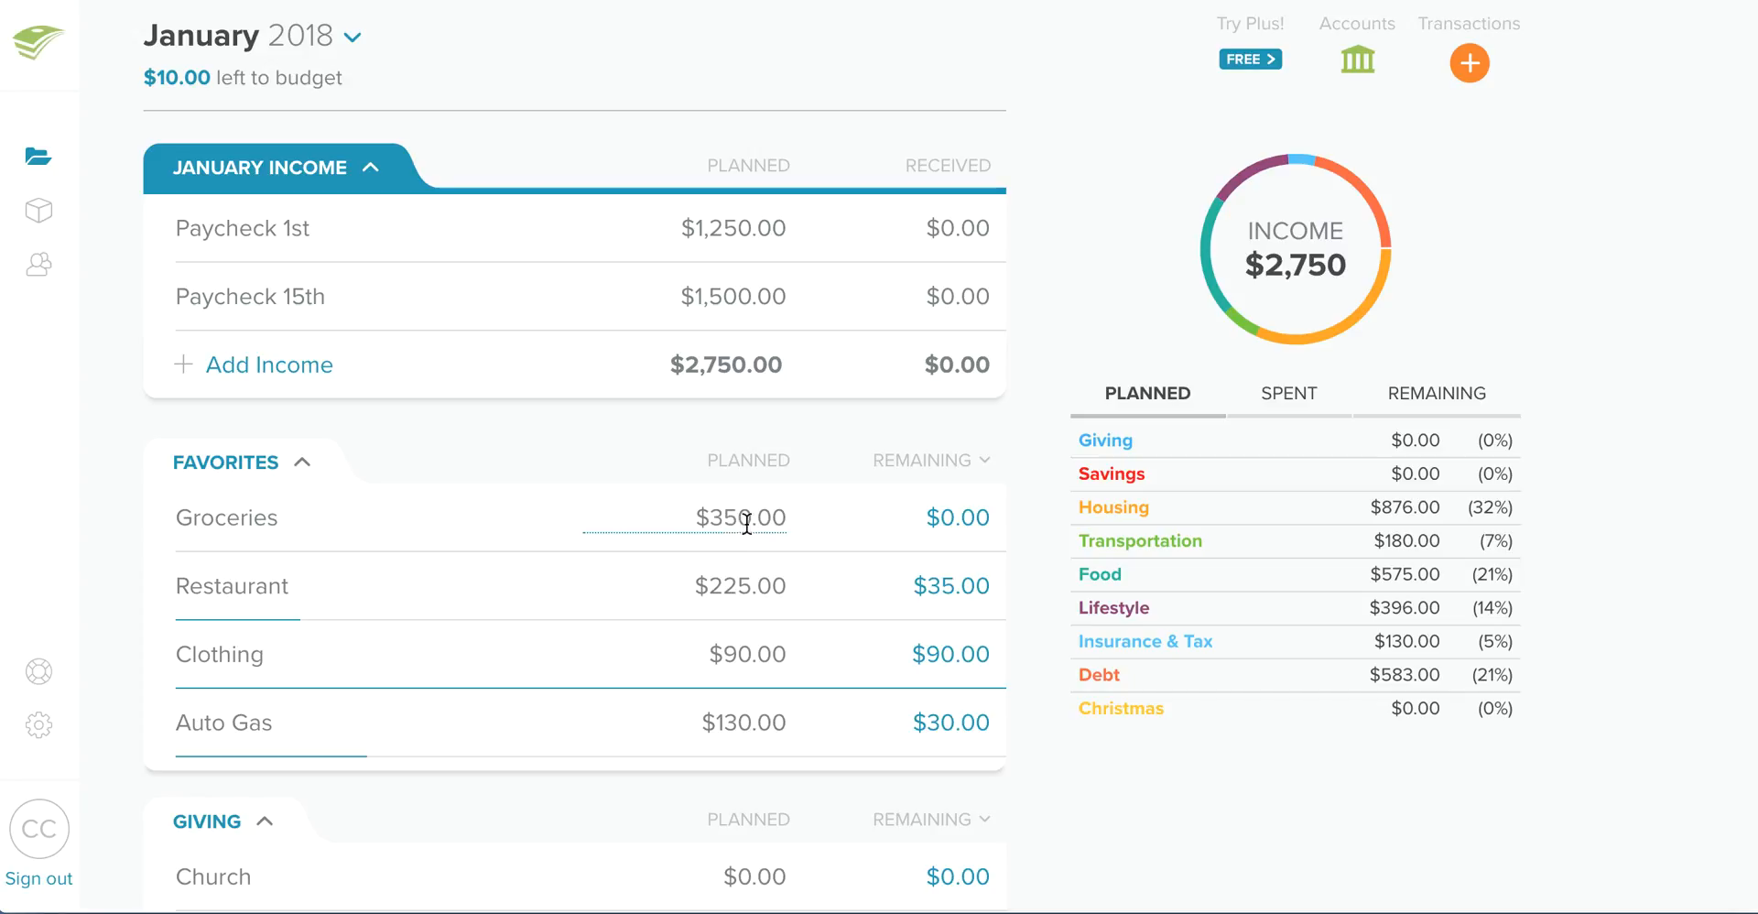
- Set the planned amount for Credit Card 2 in the Debt group to $143
scroll(742, 540, down, 15)
scroll(738, 541, down, 15)
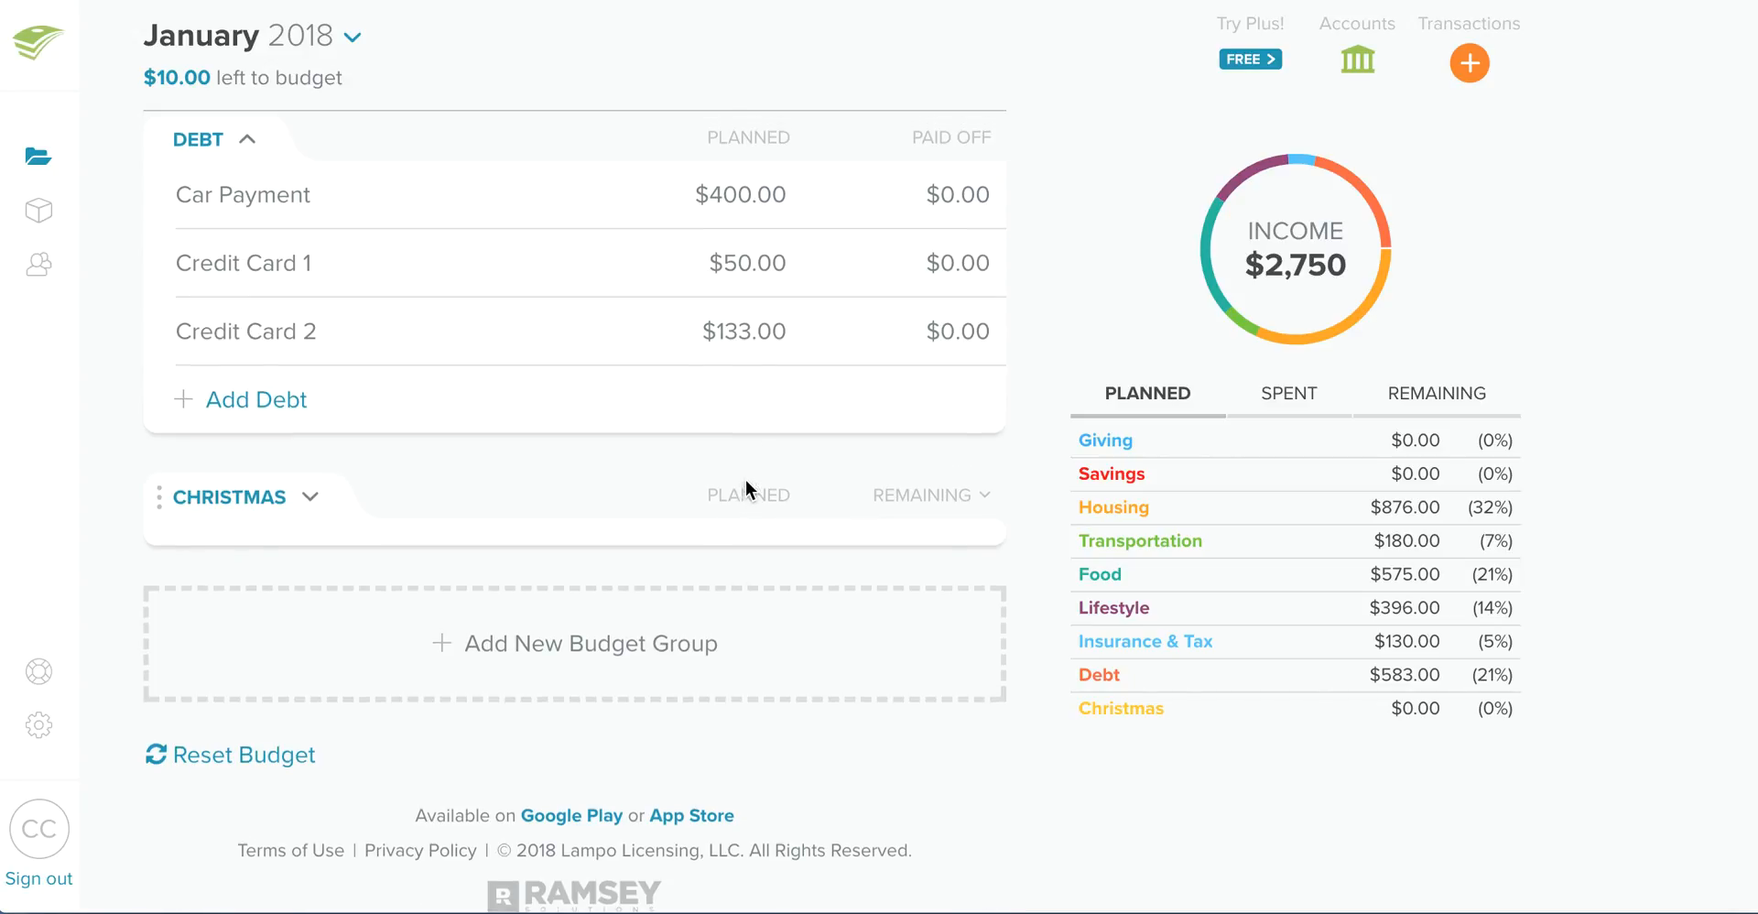
scroll(743, 480, up, 1)
click(728, 331)
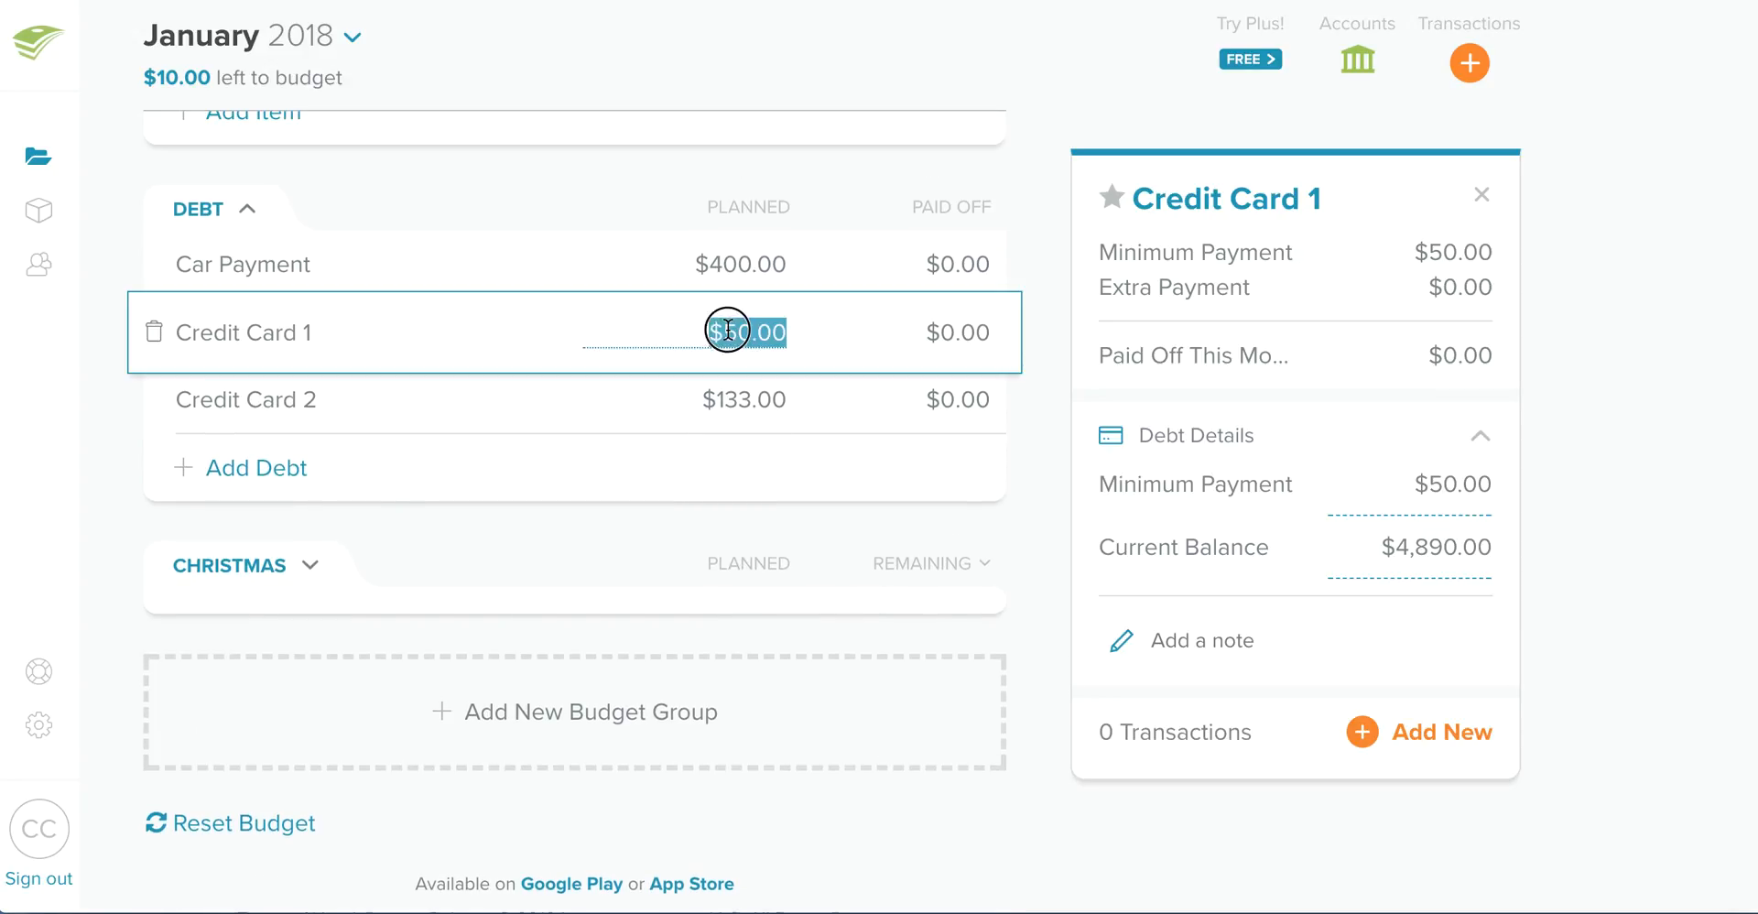
click(733, 400)
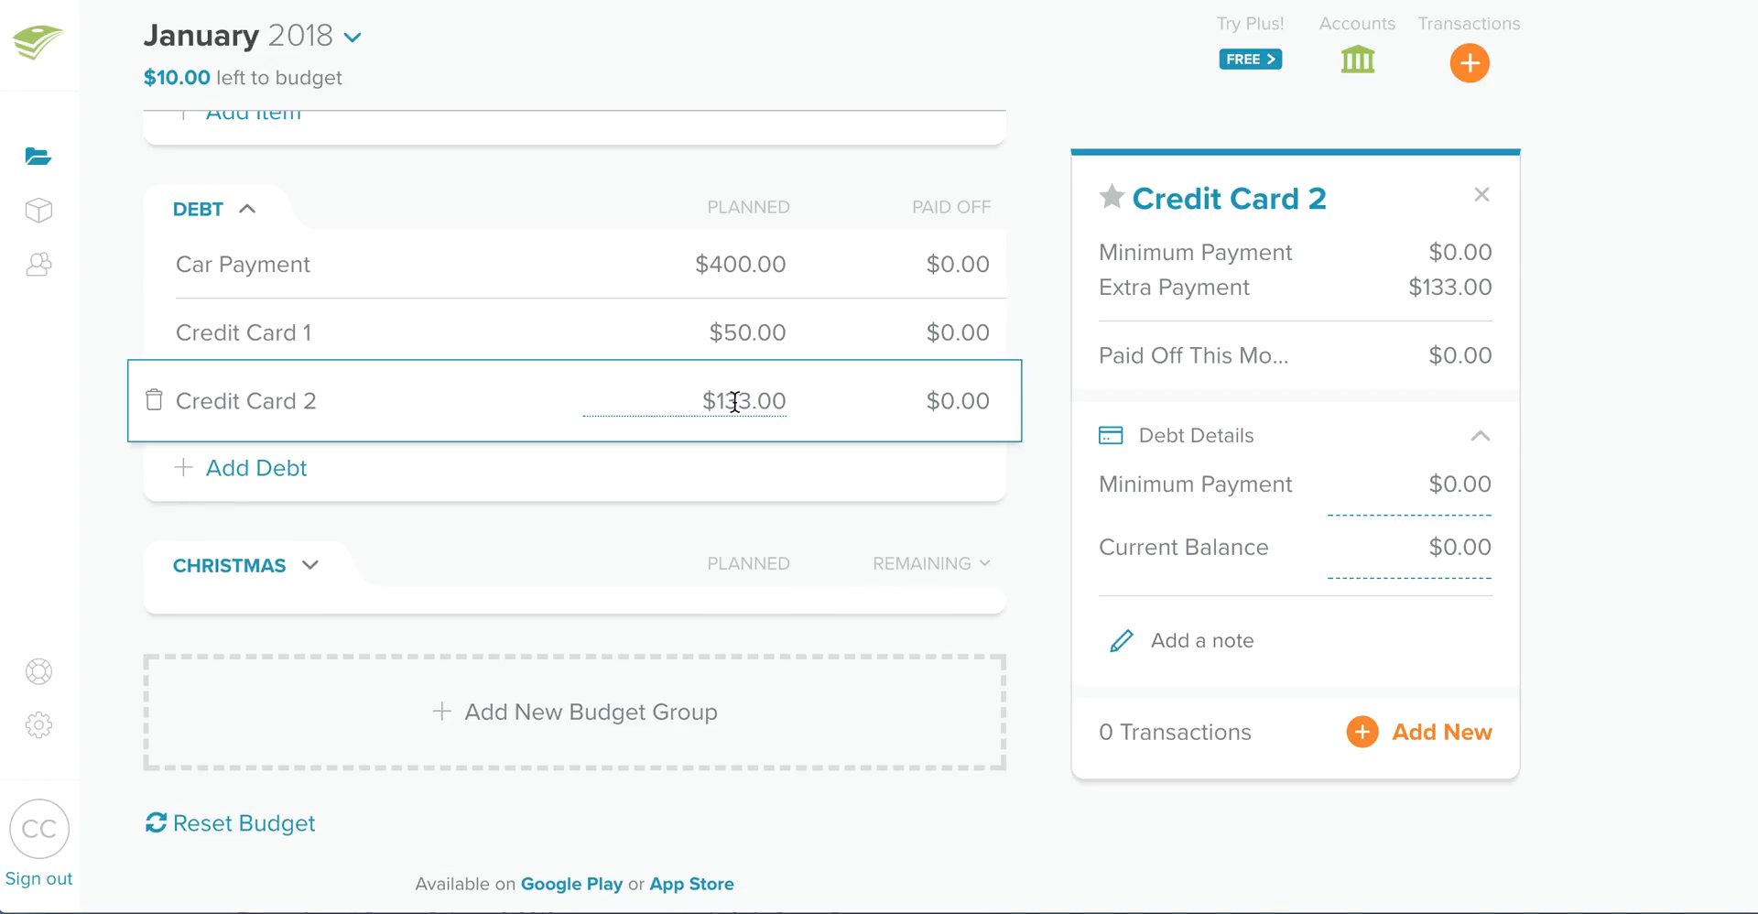
click(742, 410)
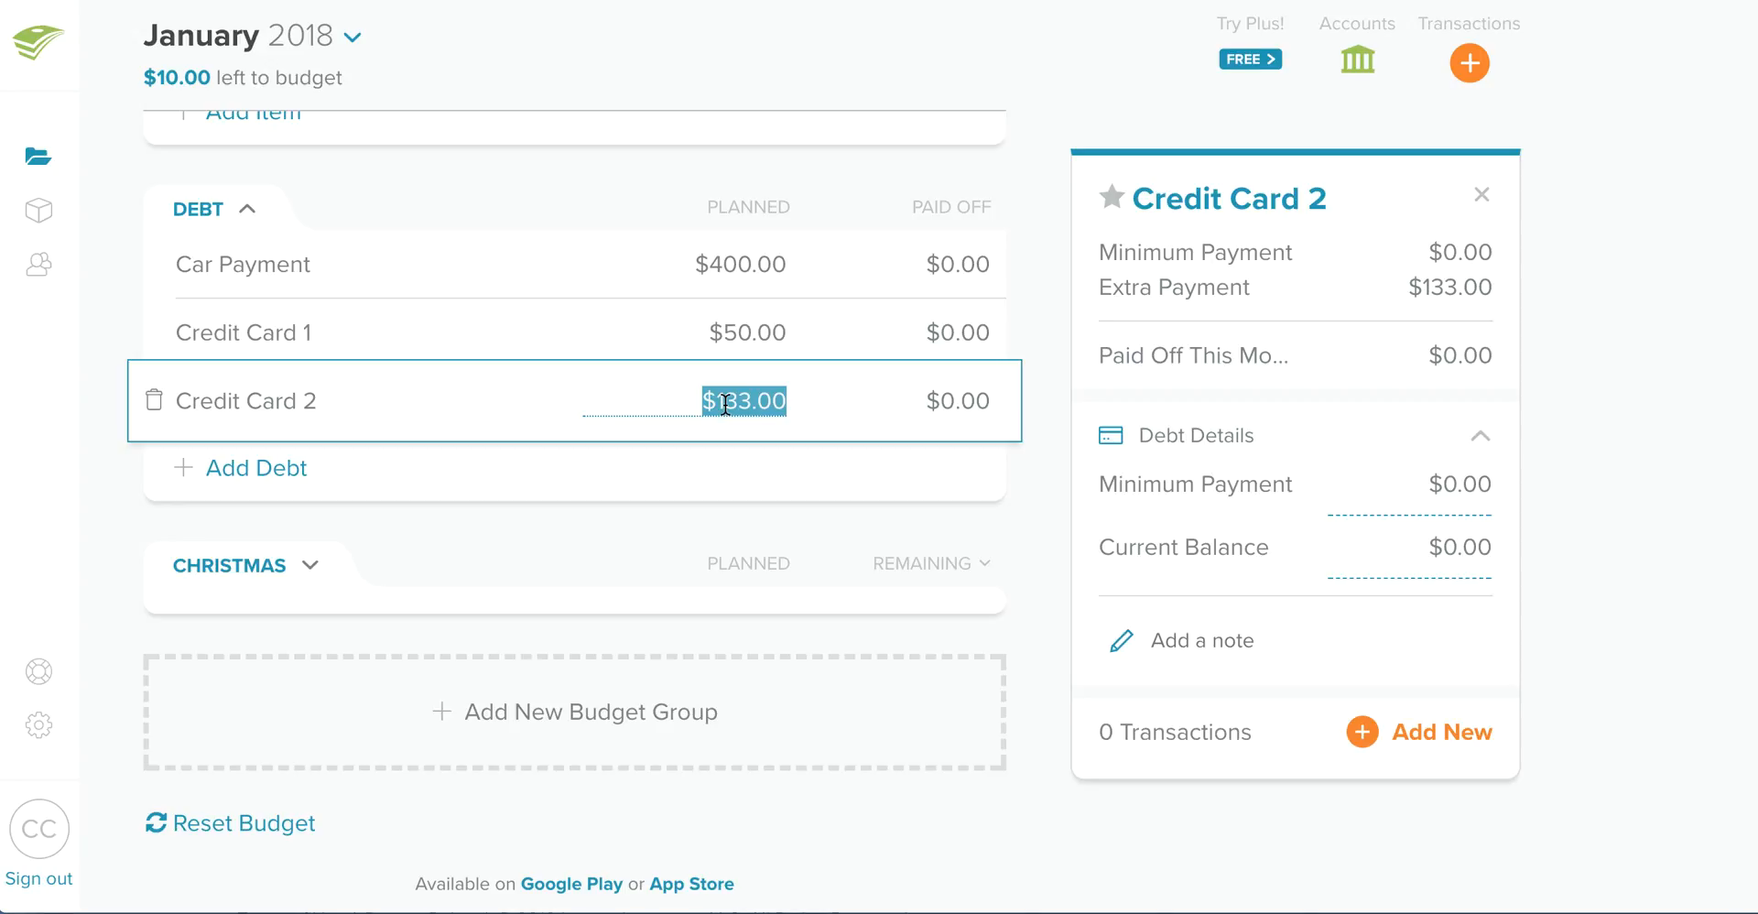
text(143)
click(665, 534)
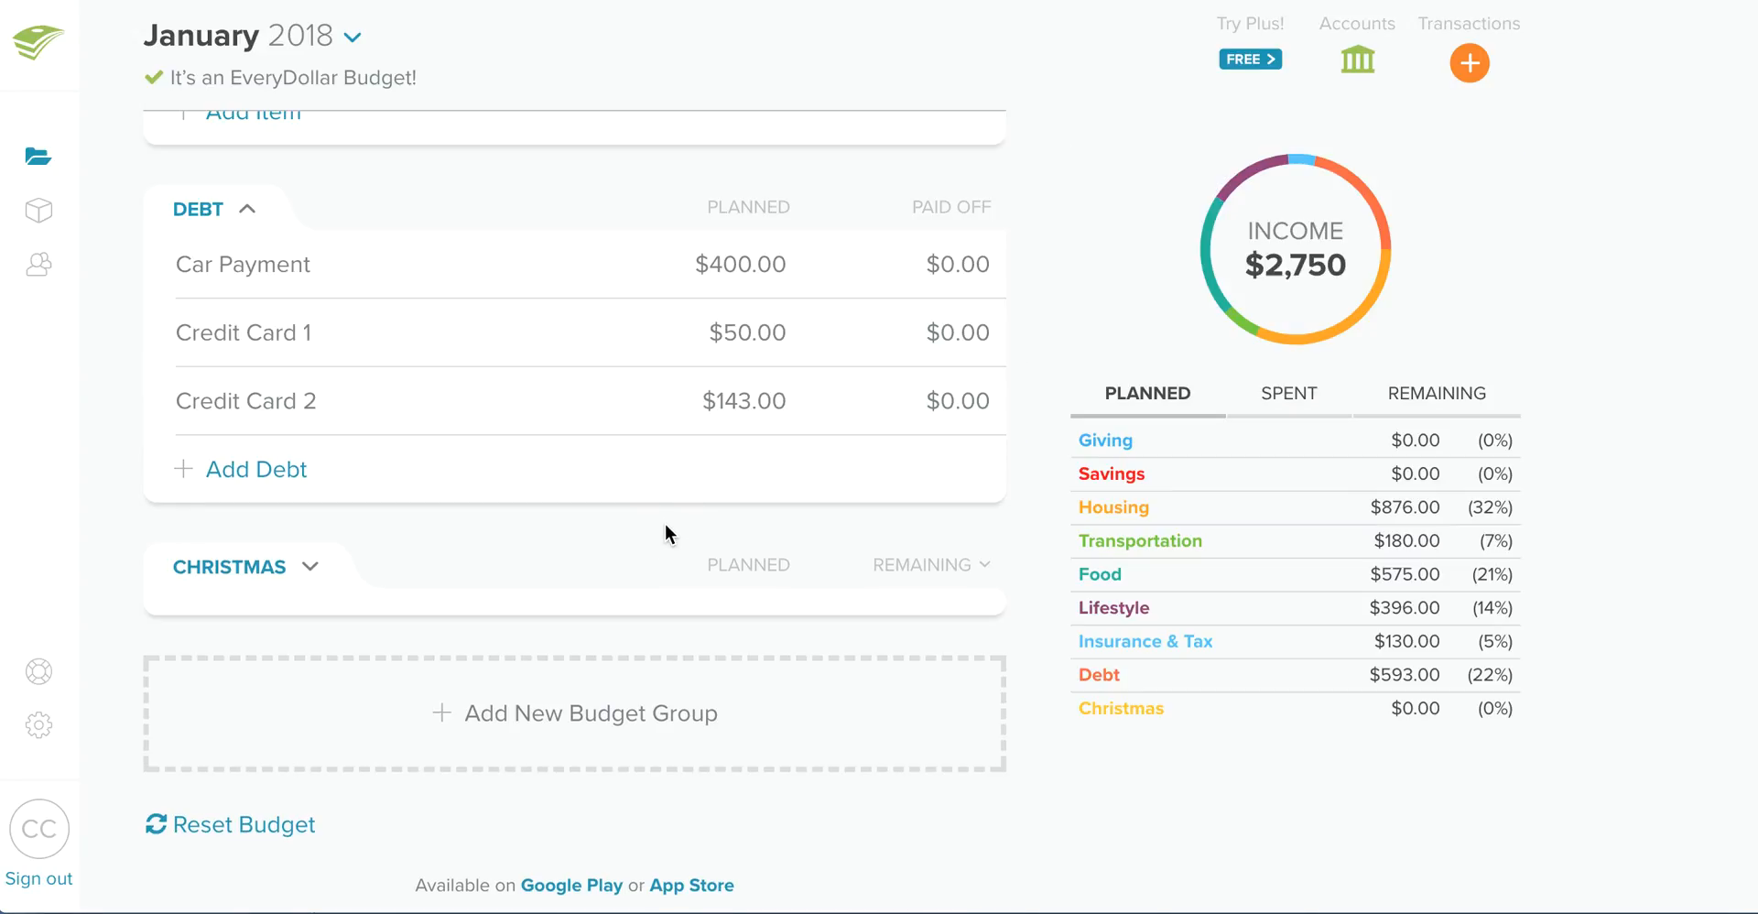
scroll(722, 498, up, 2)
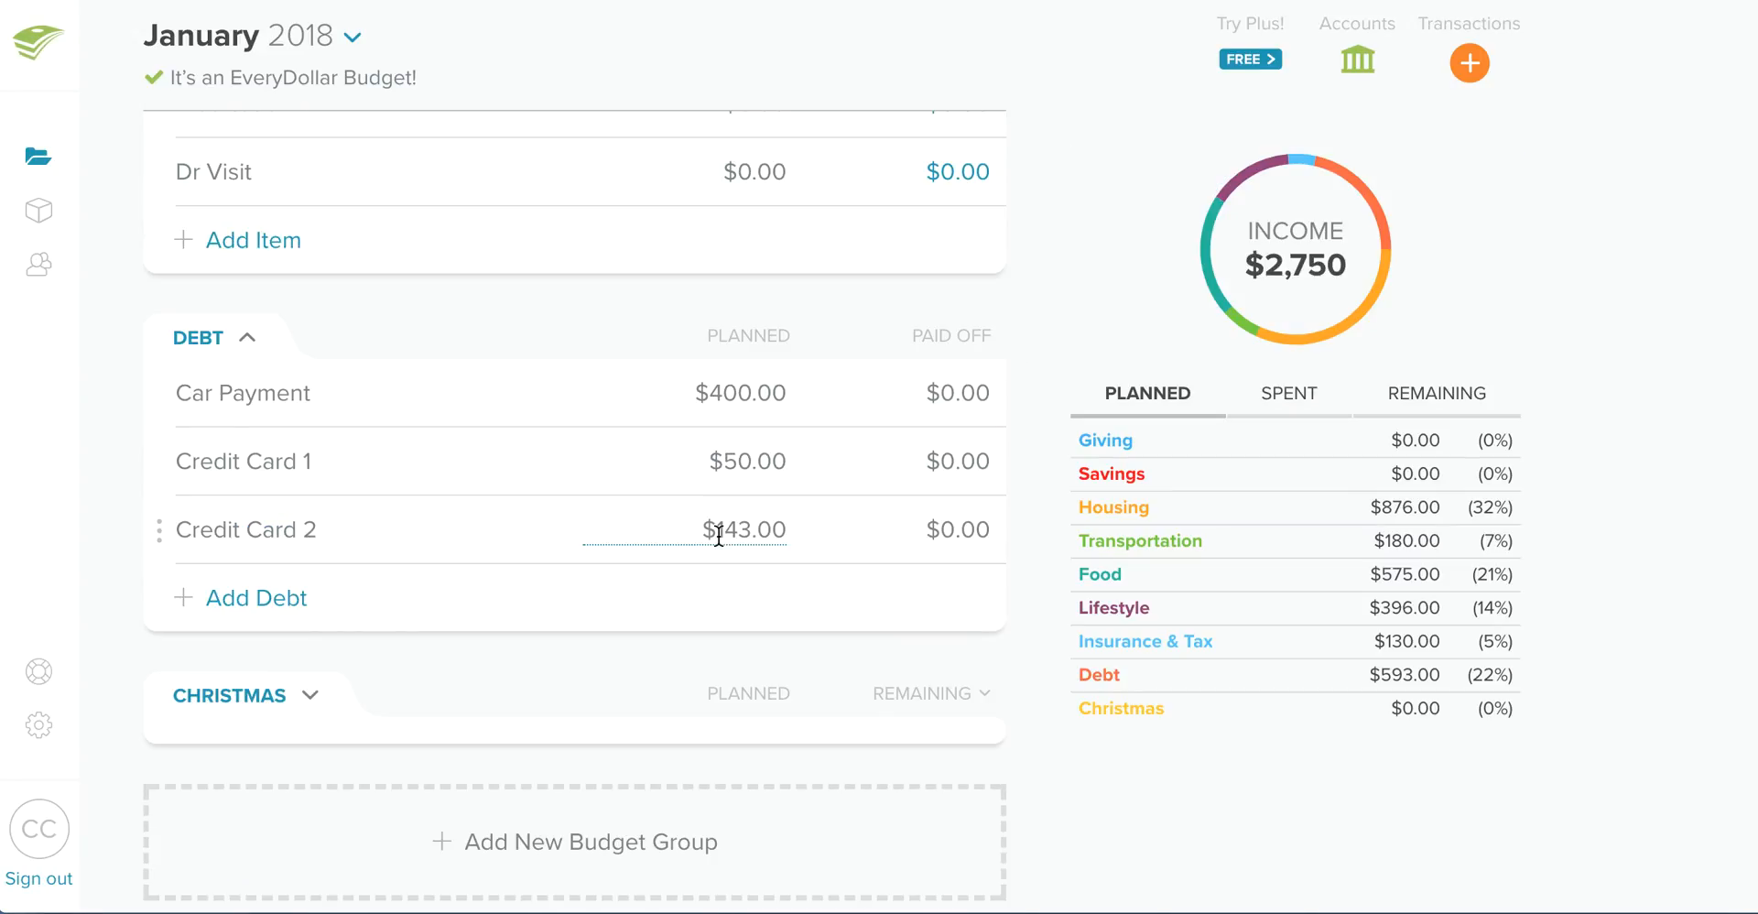
scroll(721, 566, up, 15)
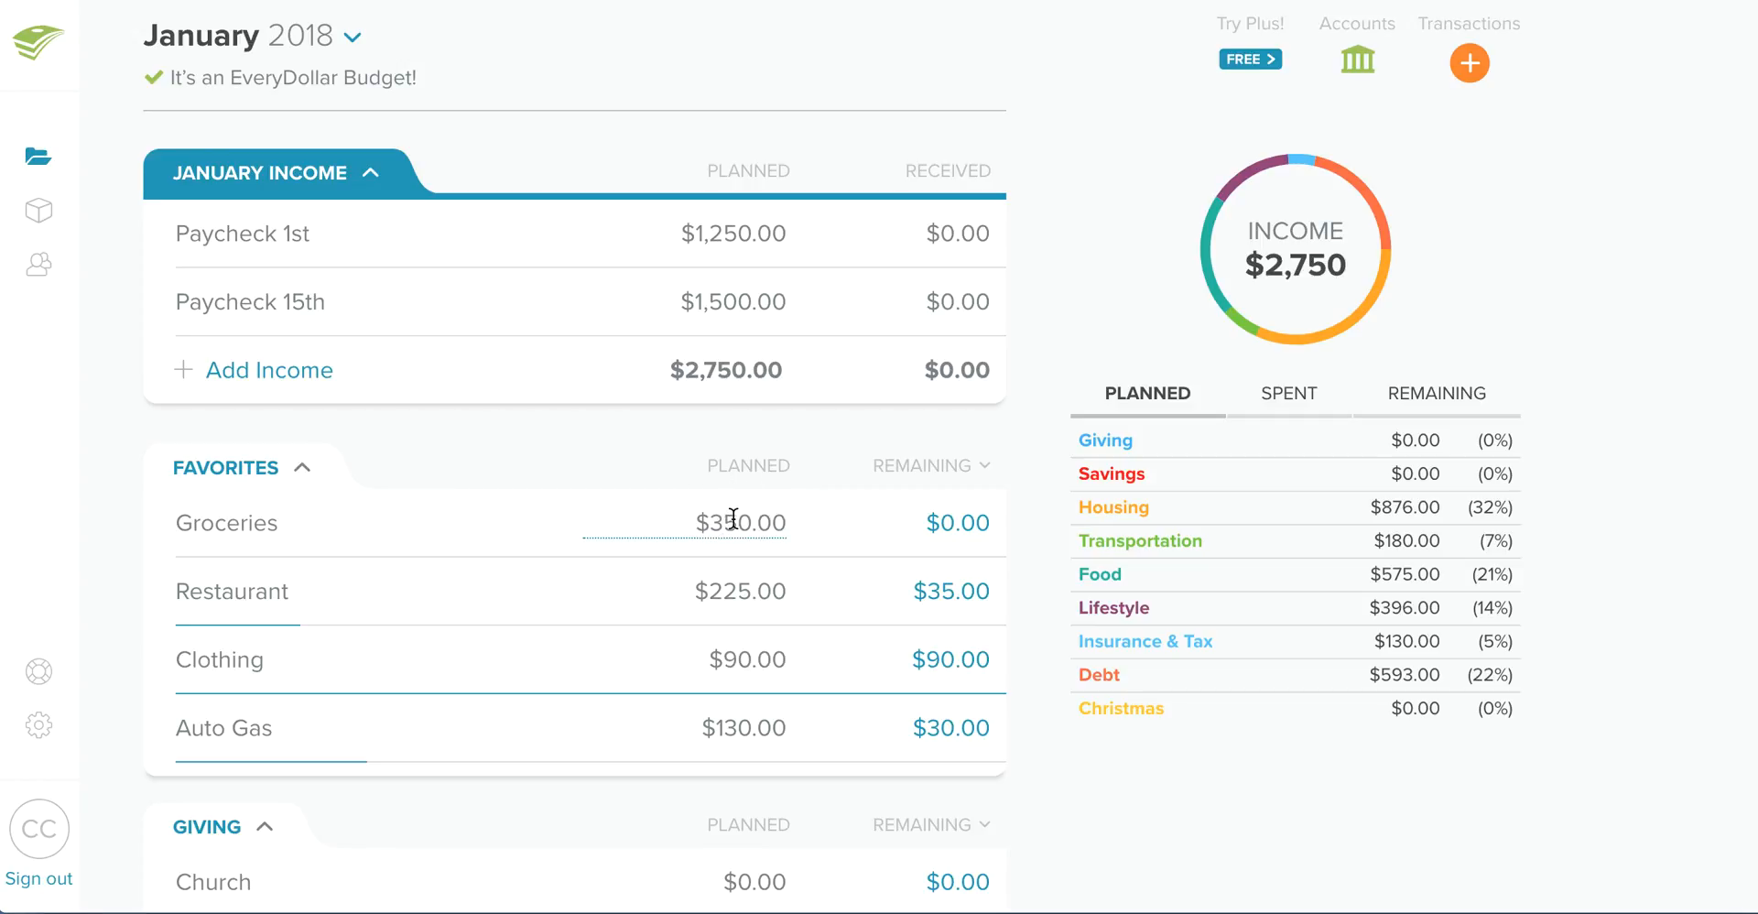
click(351, 37)
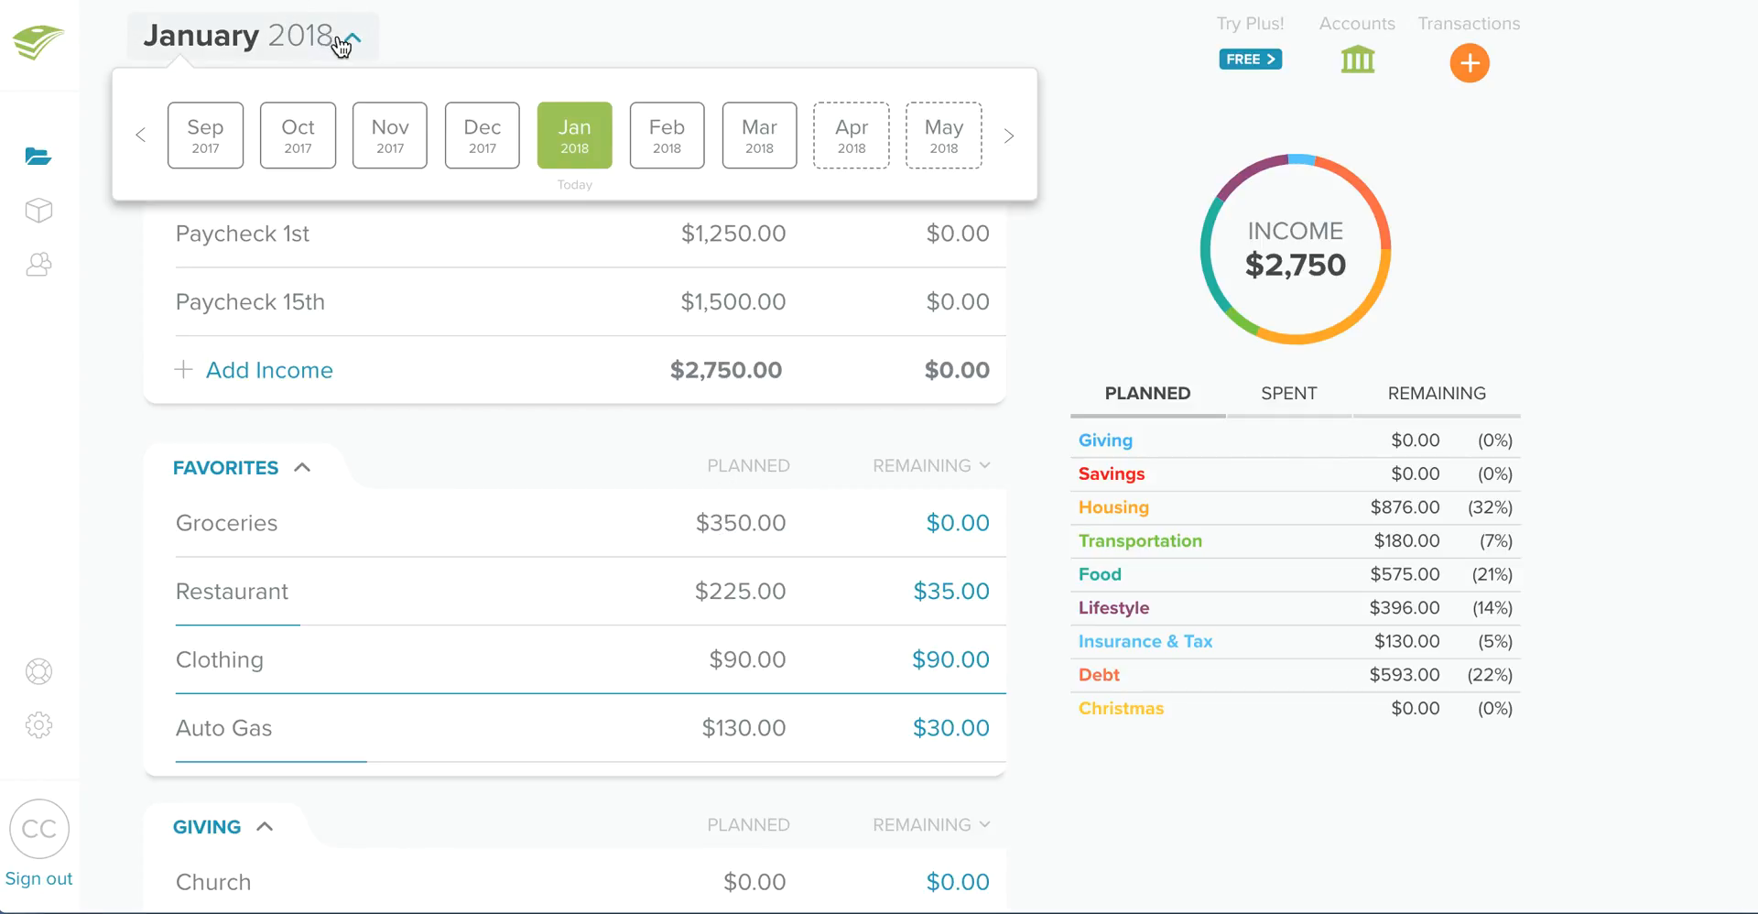
click(596, 7)
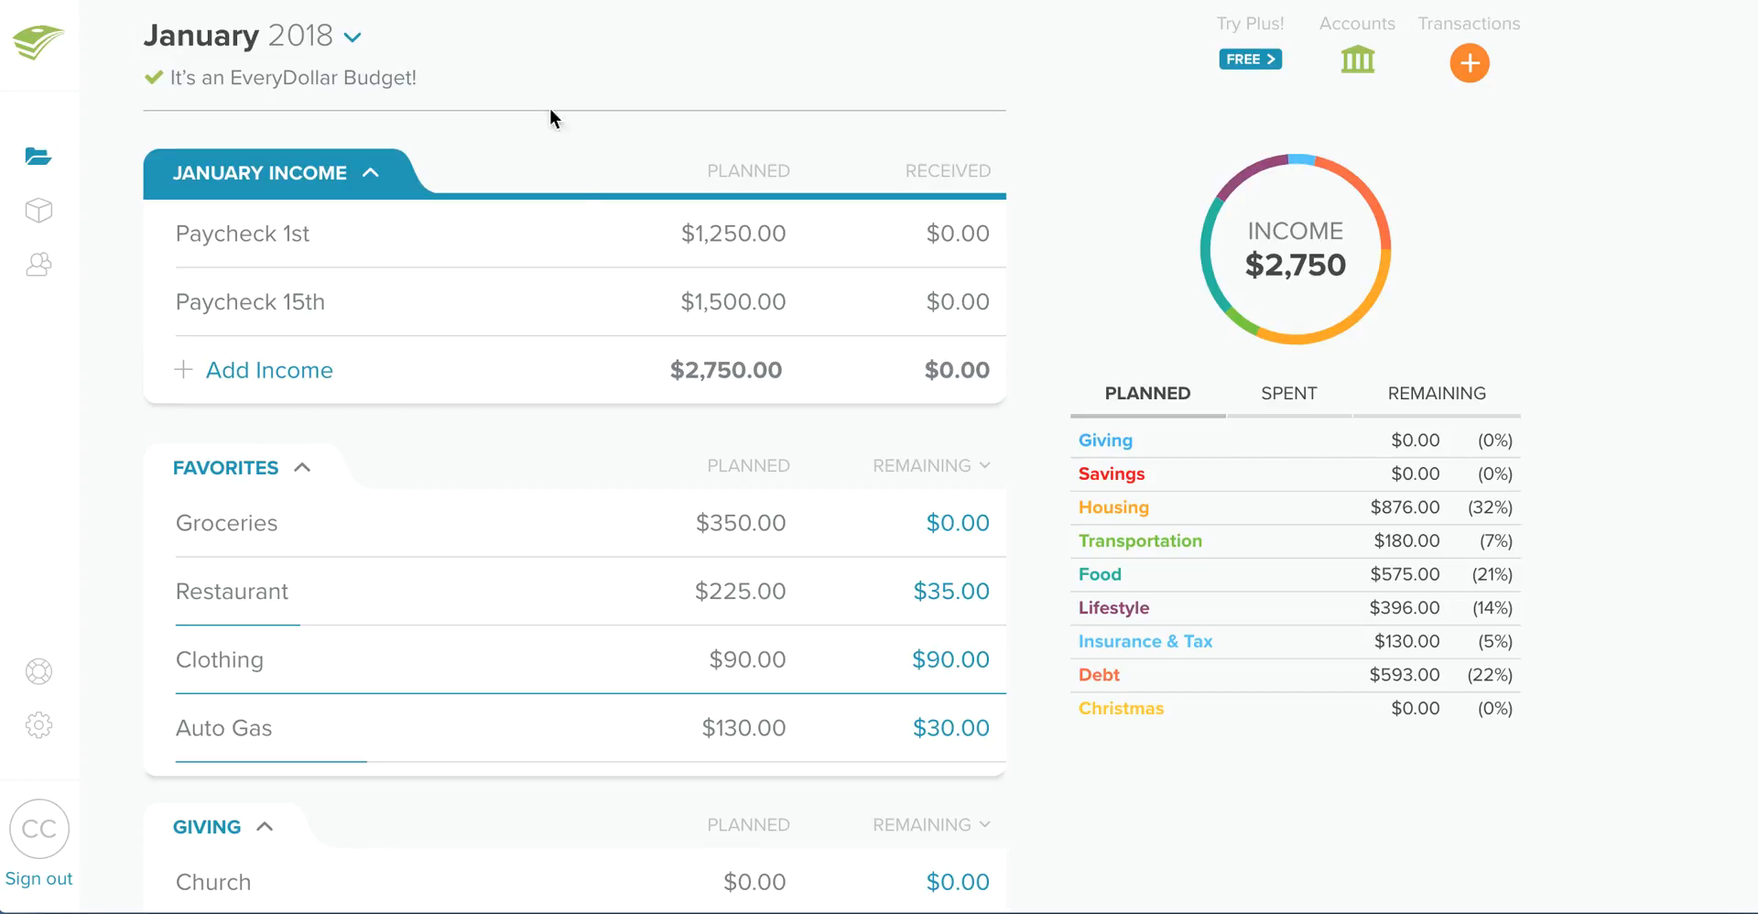
click(716, 515)
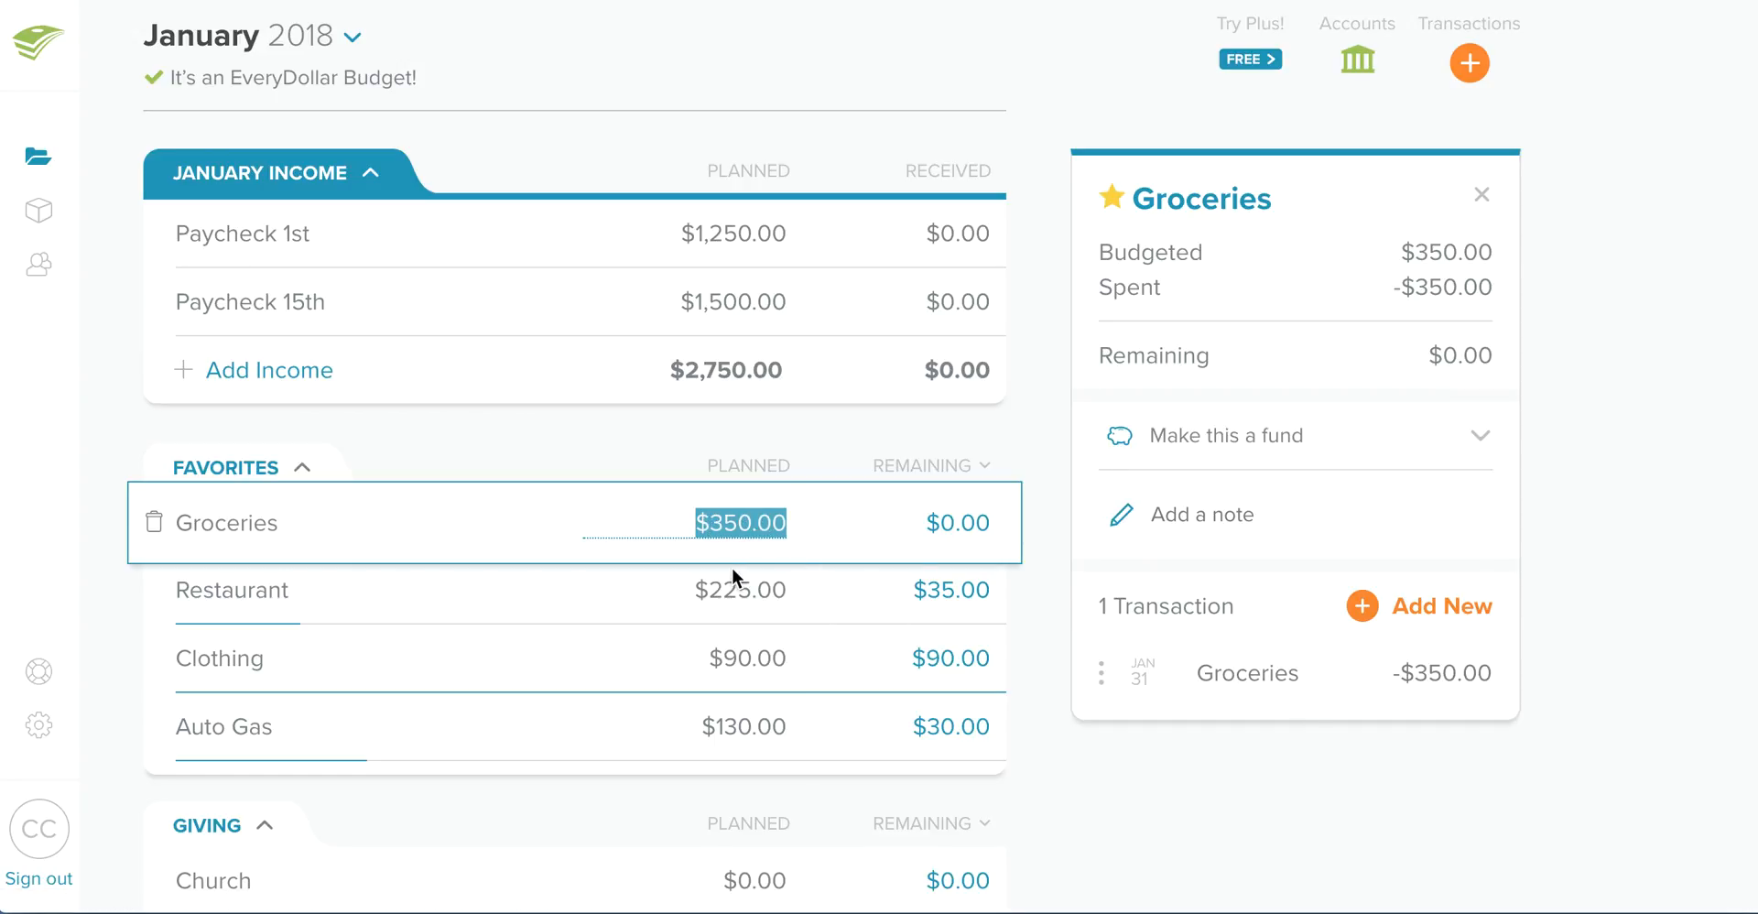
click(801, 431)
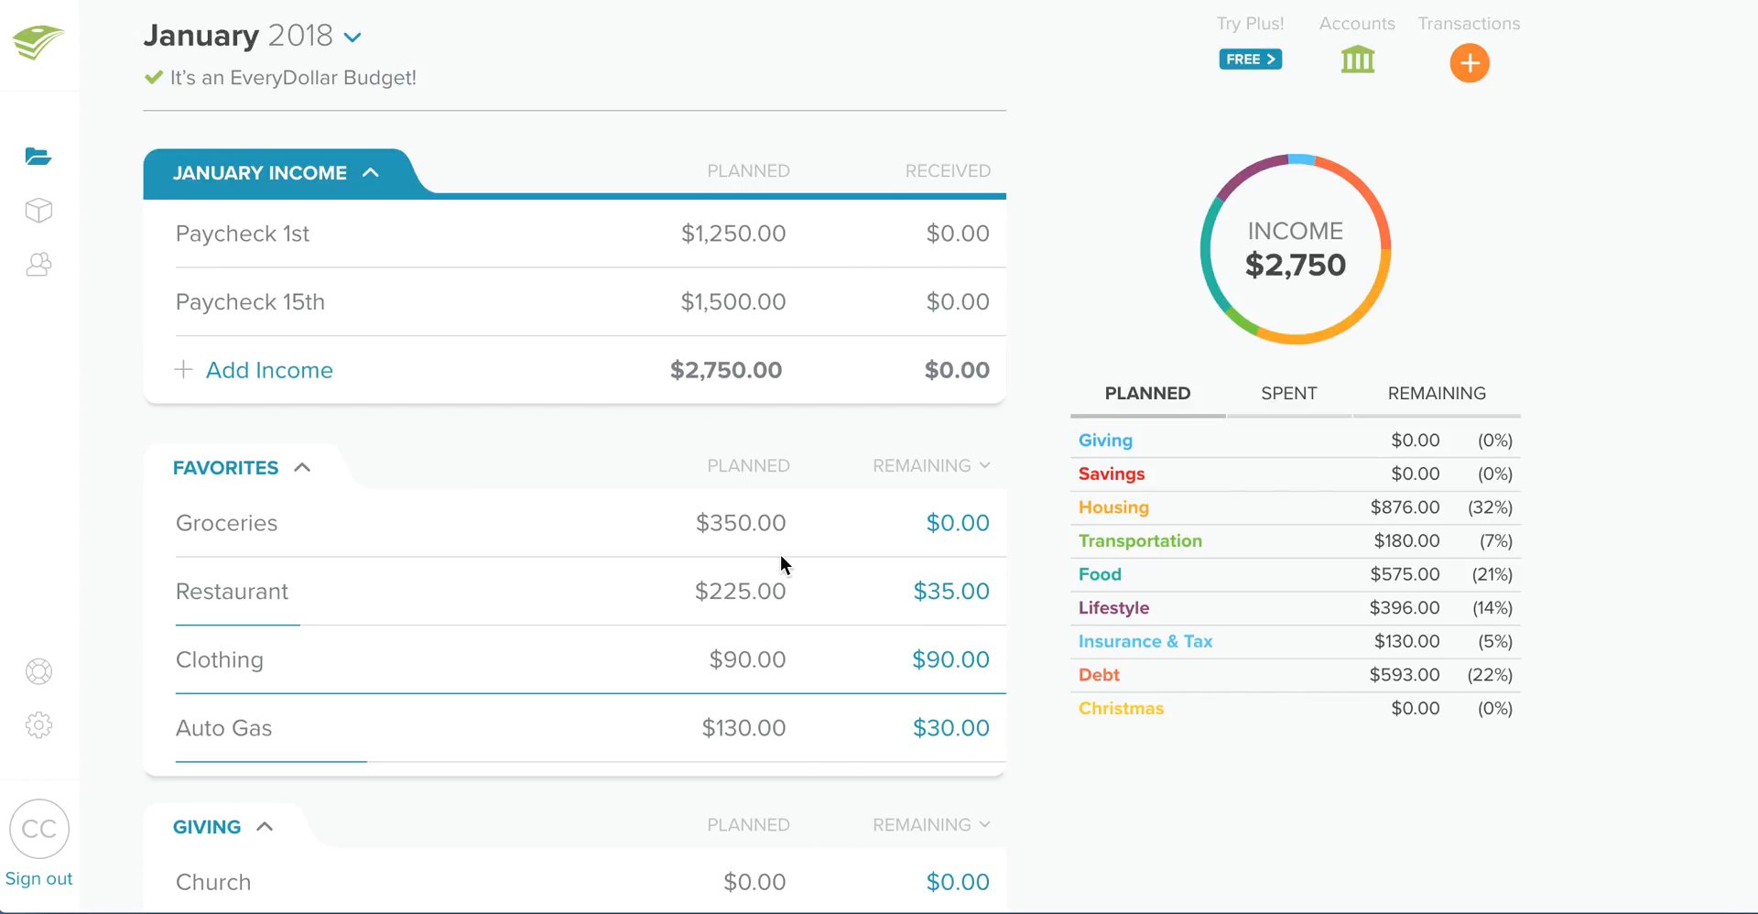
click(959, 597)
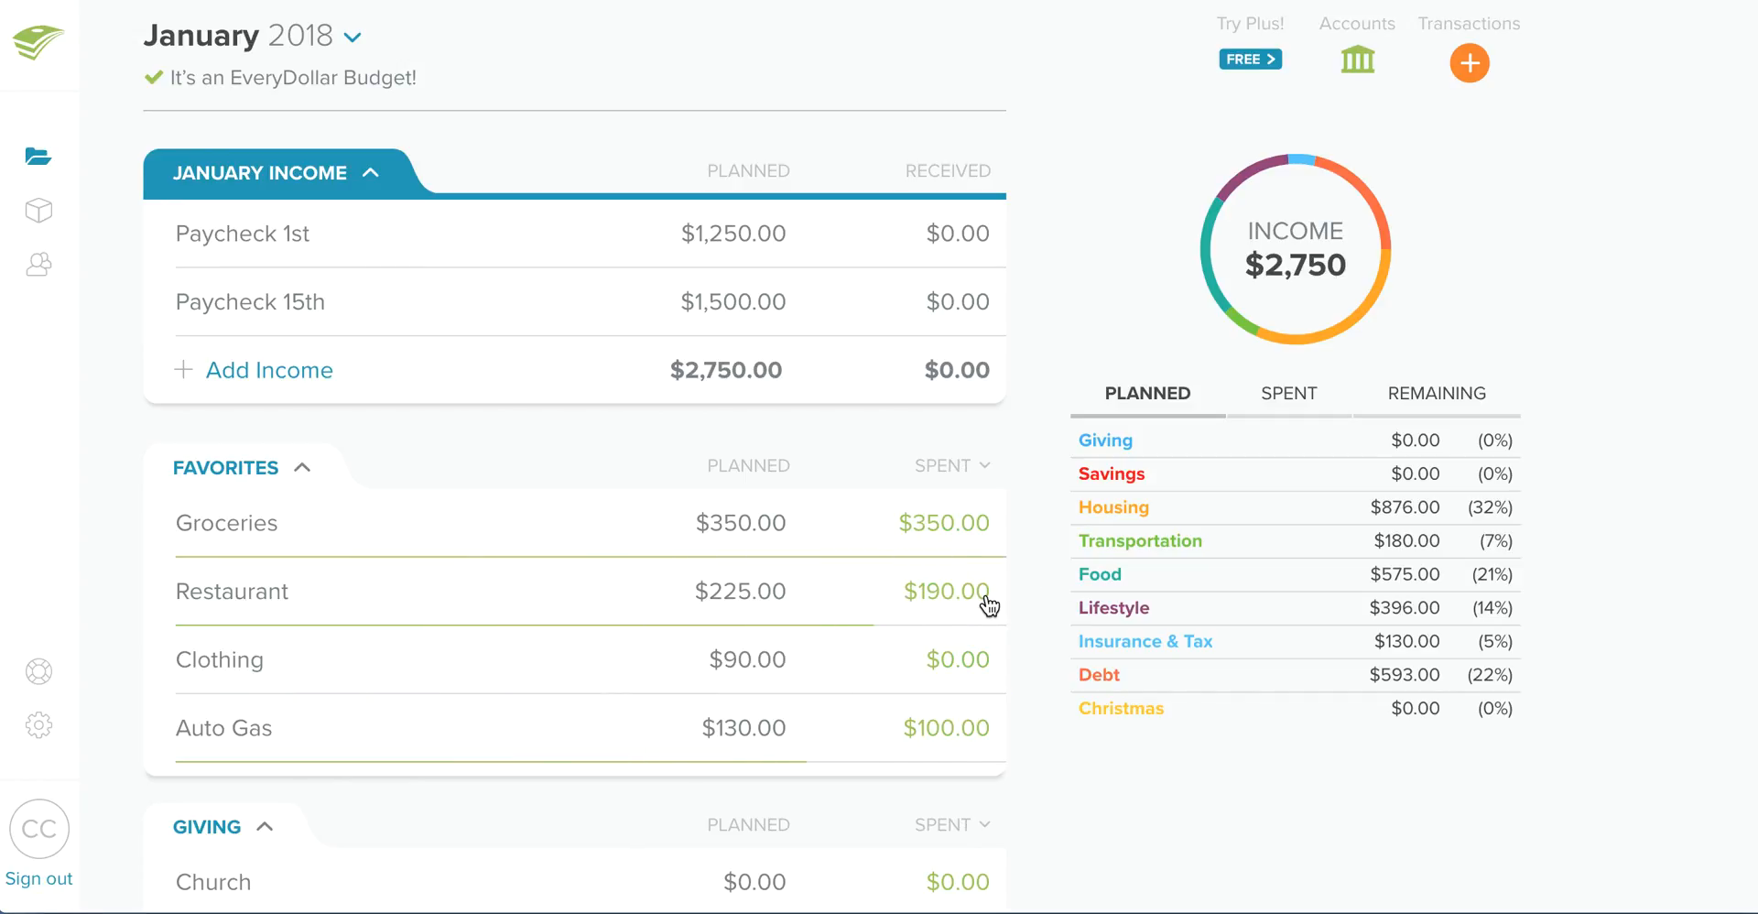
click(985, 608)
- Track a new $35 expense named "debt snowball" under the Restaurant budget item
click(441, 591)
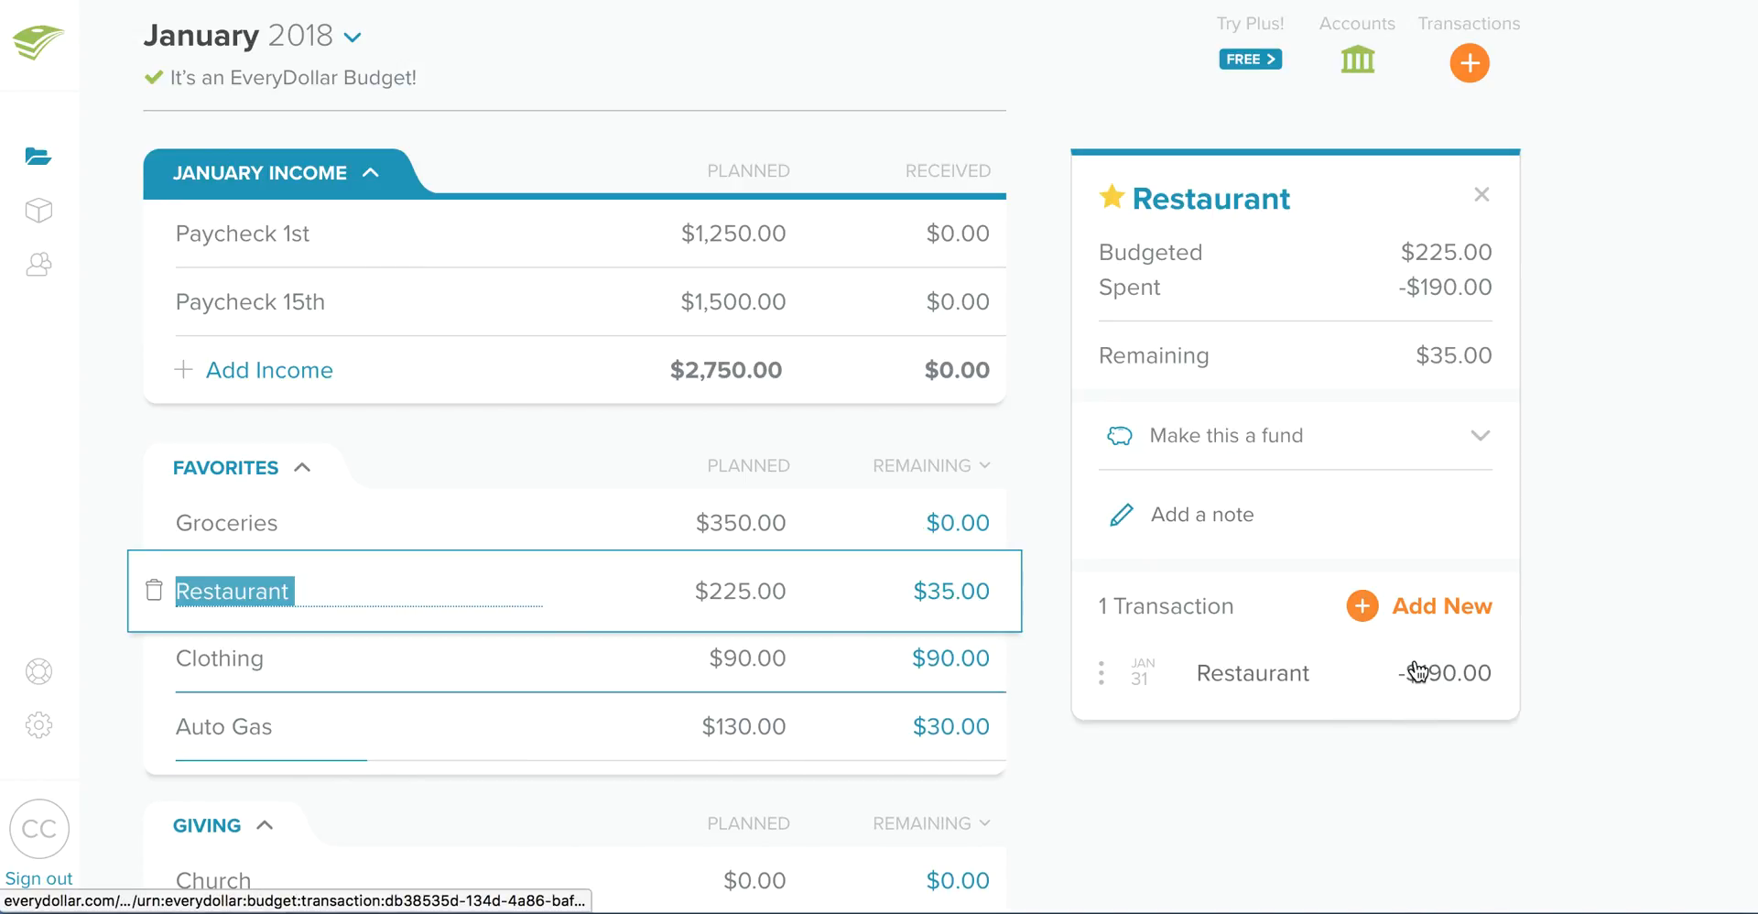
click(1418, 591)
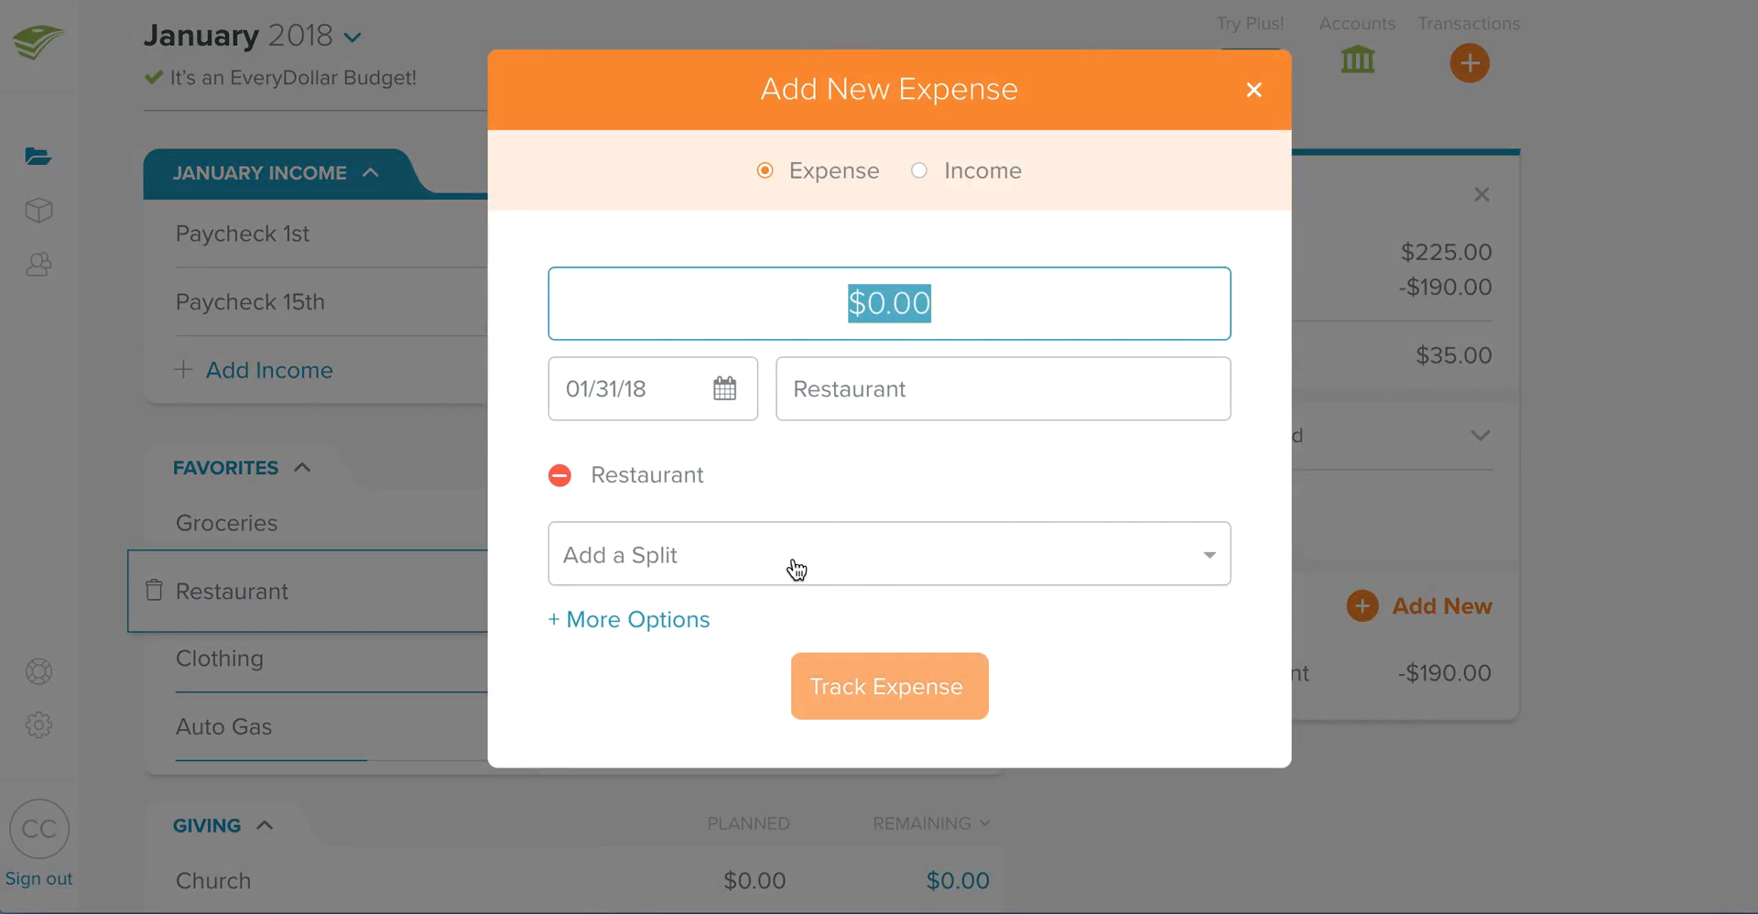
text(35)
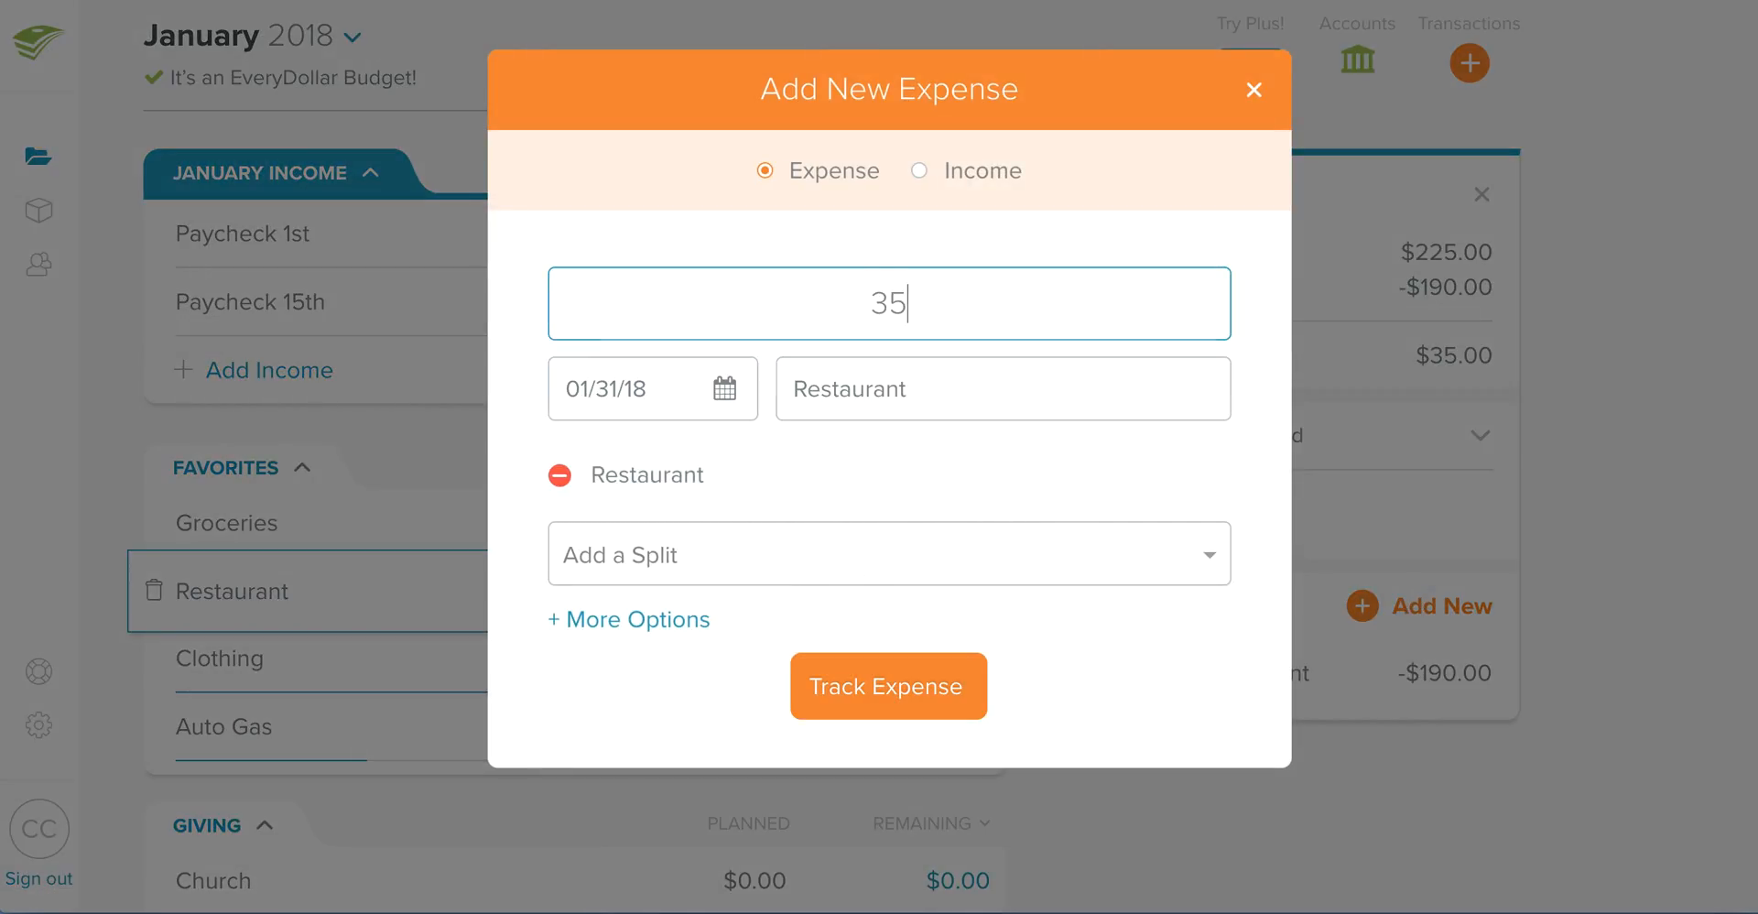
click(916, 483)
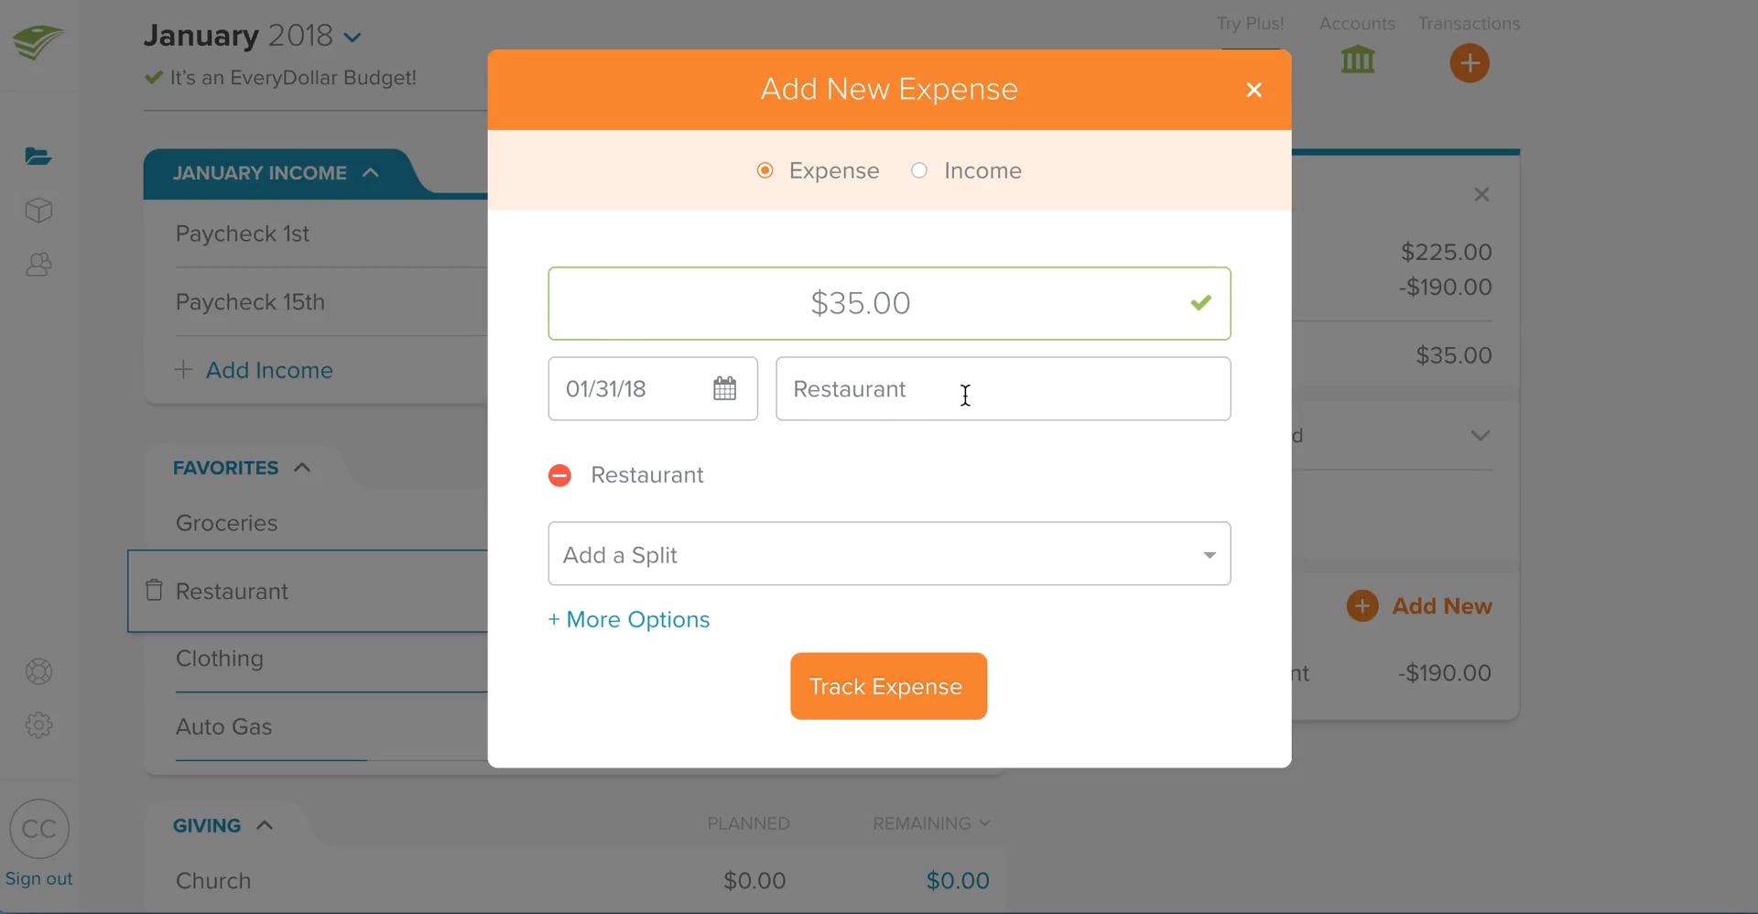
click(905, 400)
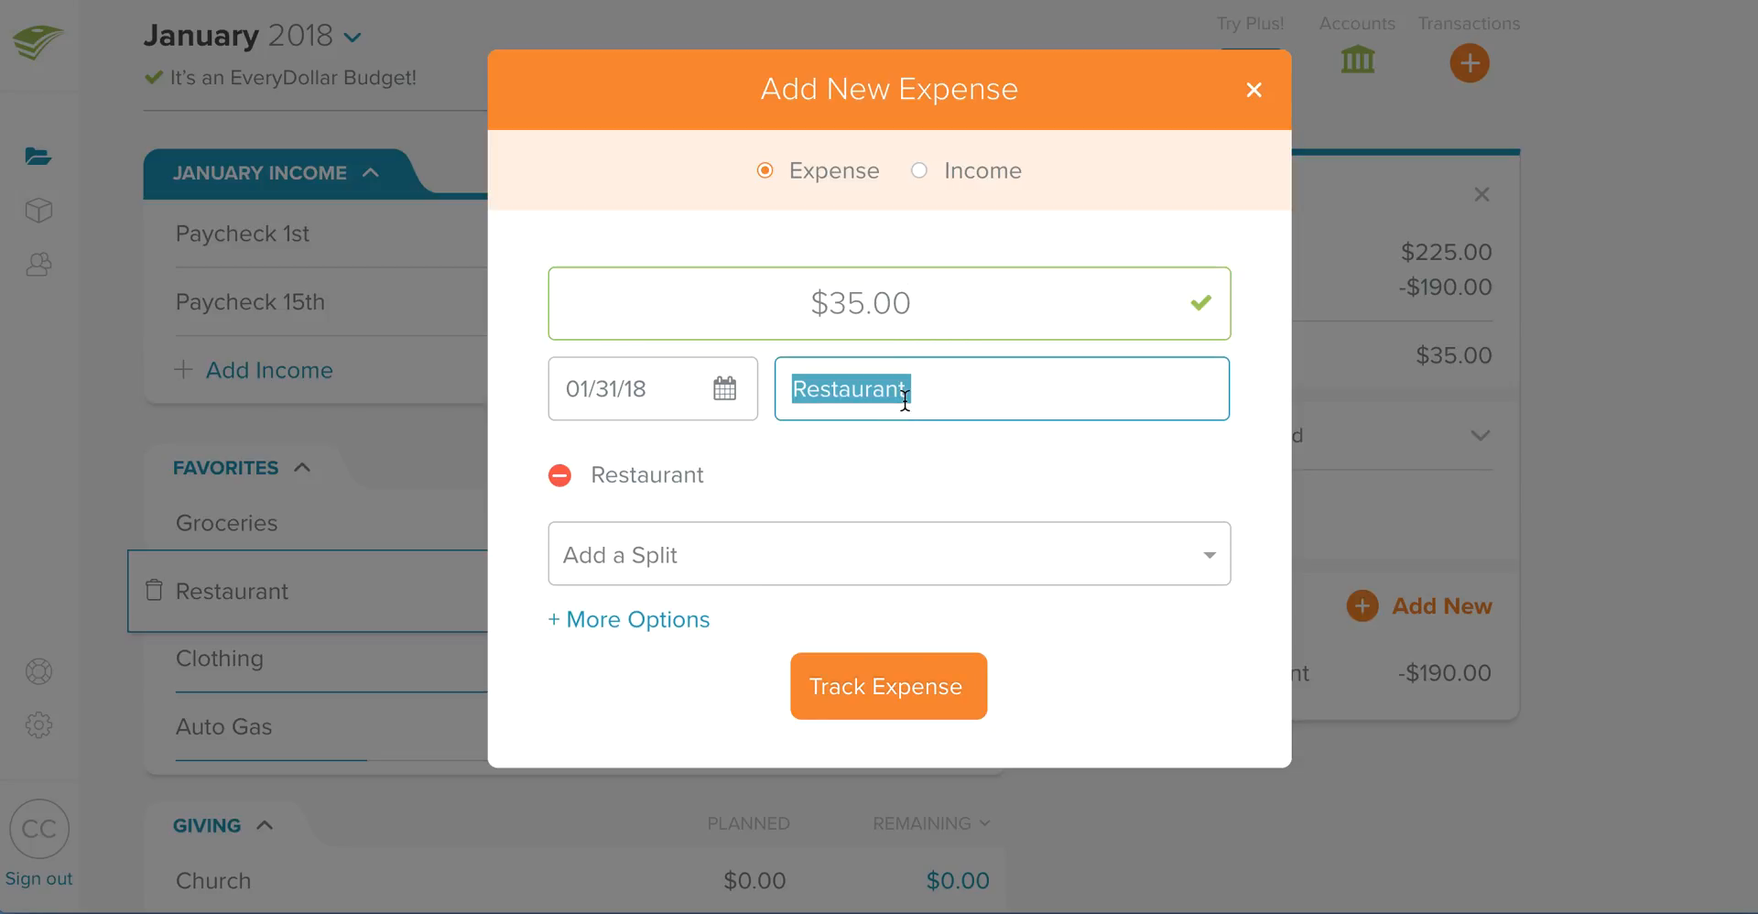
text(debt snowball)
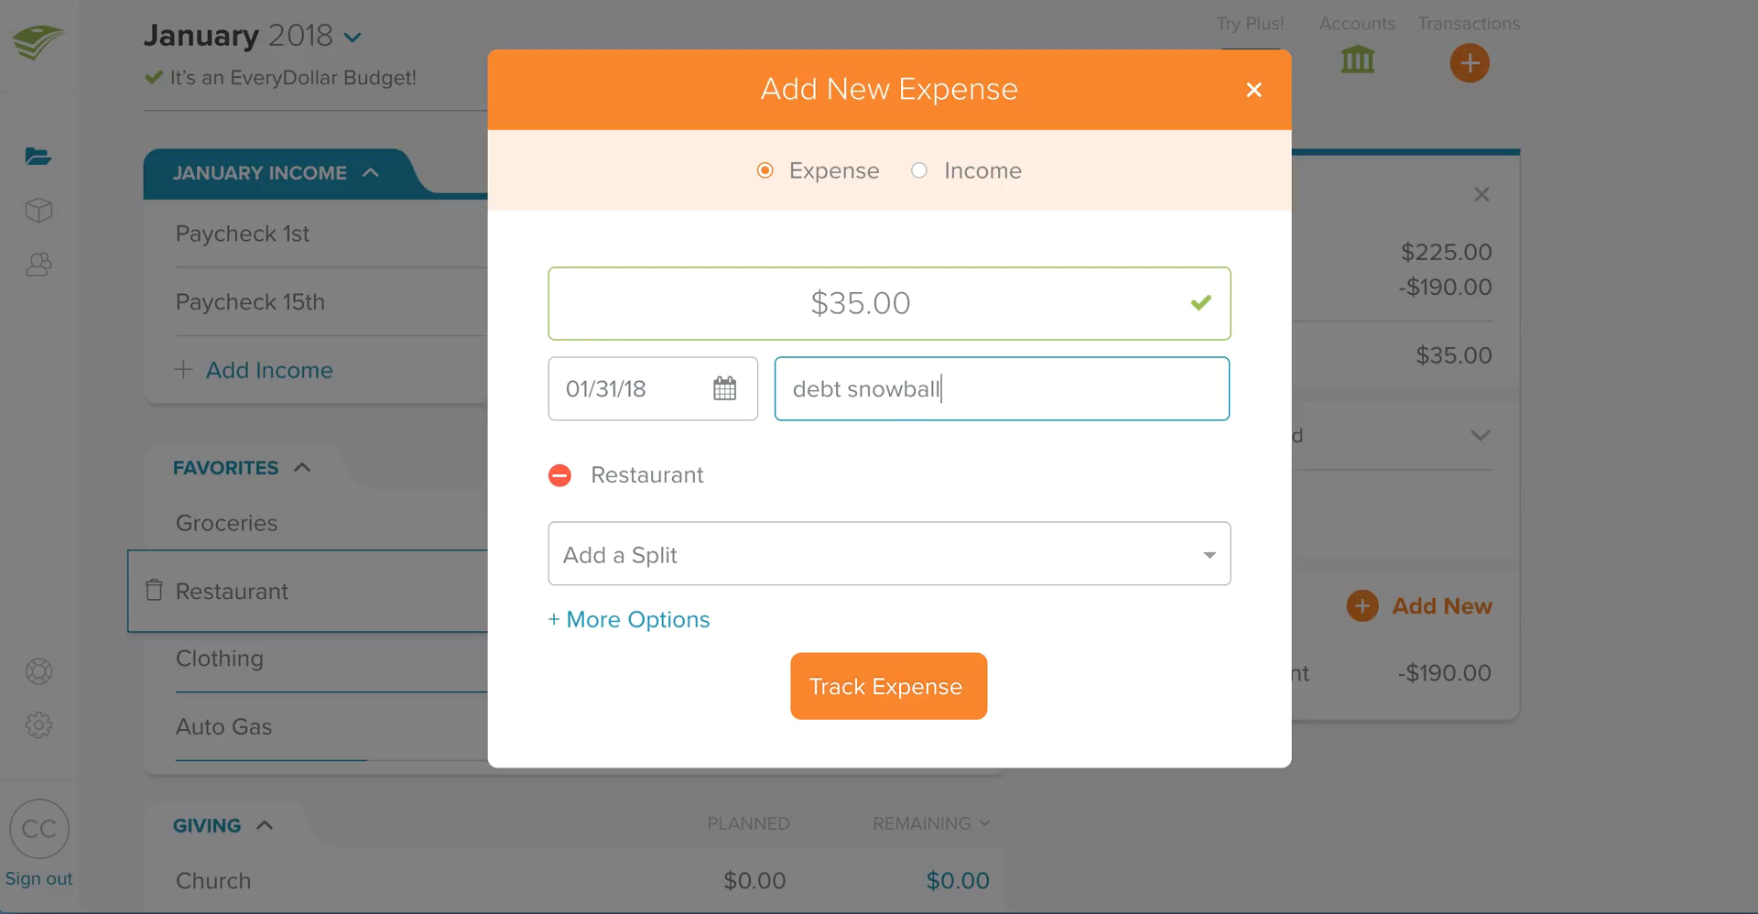
click(883, 696)
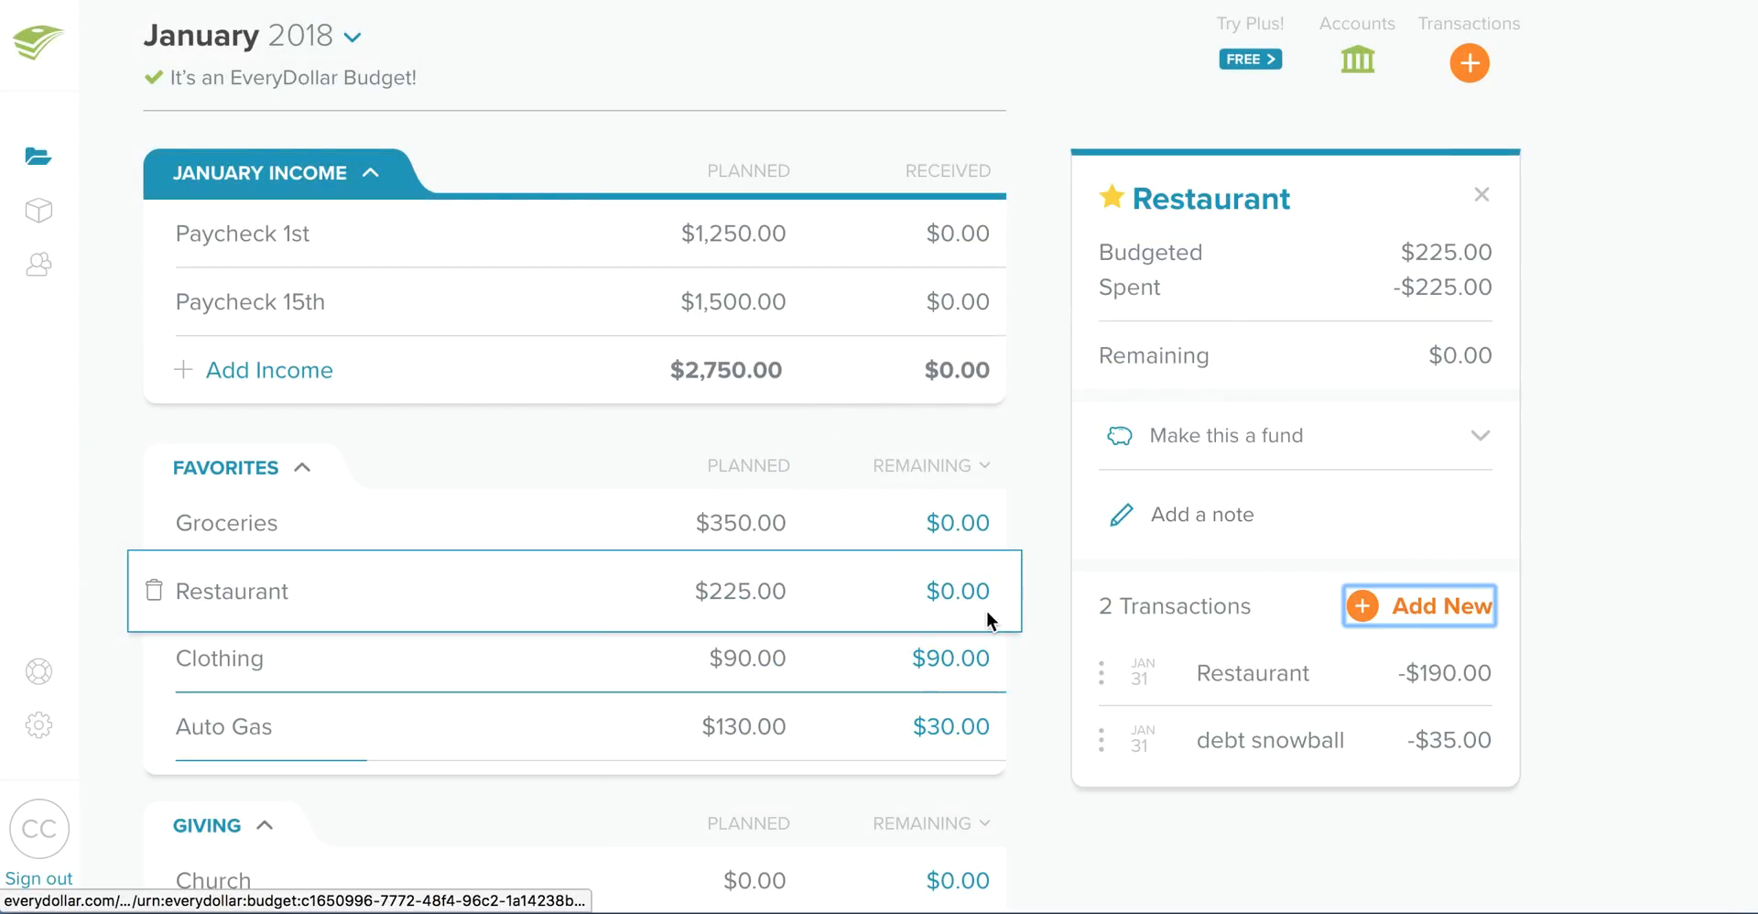
- Track a new $35 income transaction under Credit Card 2 in the Debt group
scroll(952, 604, down, 20)
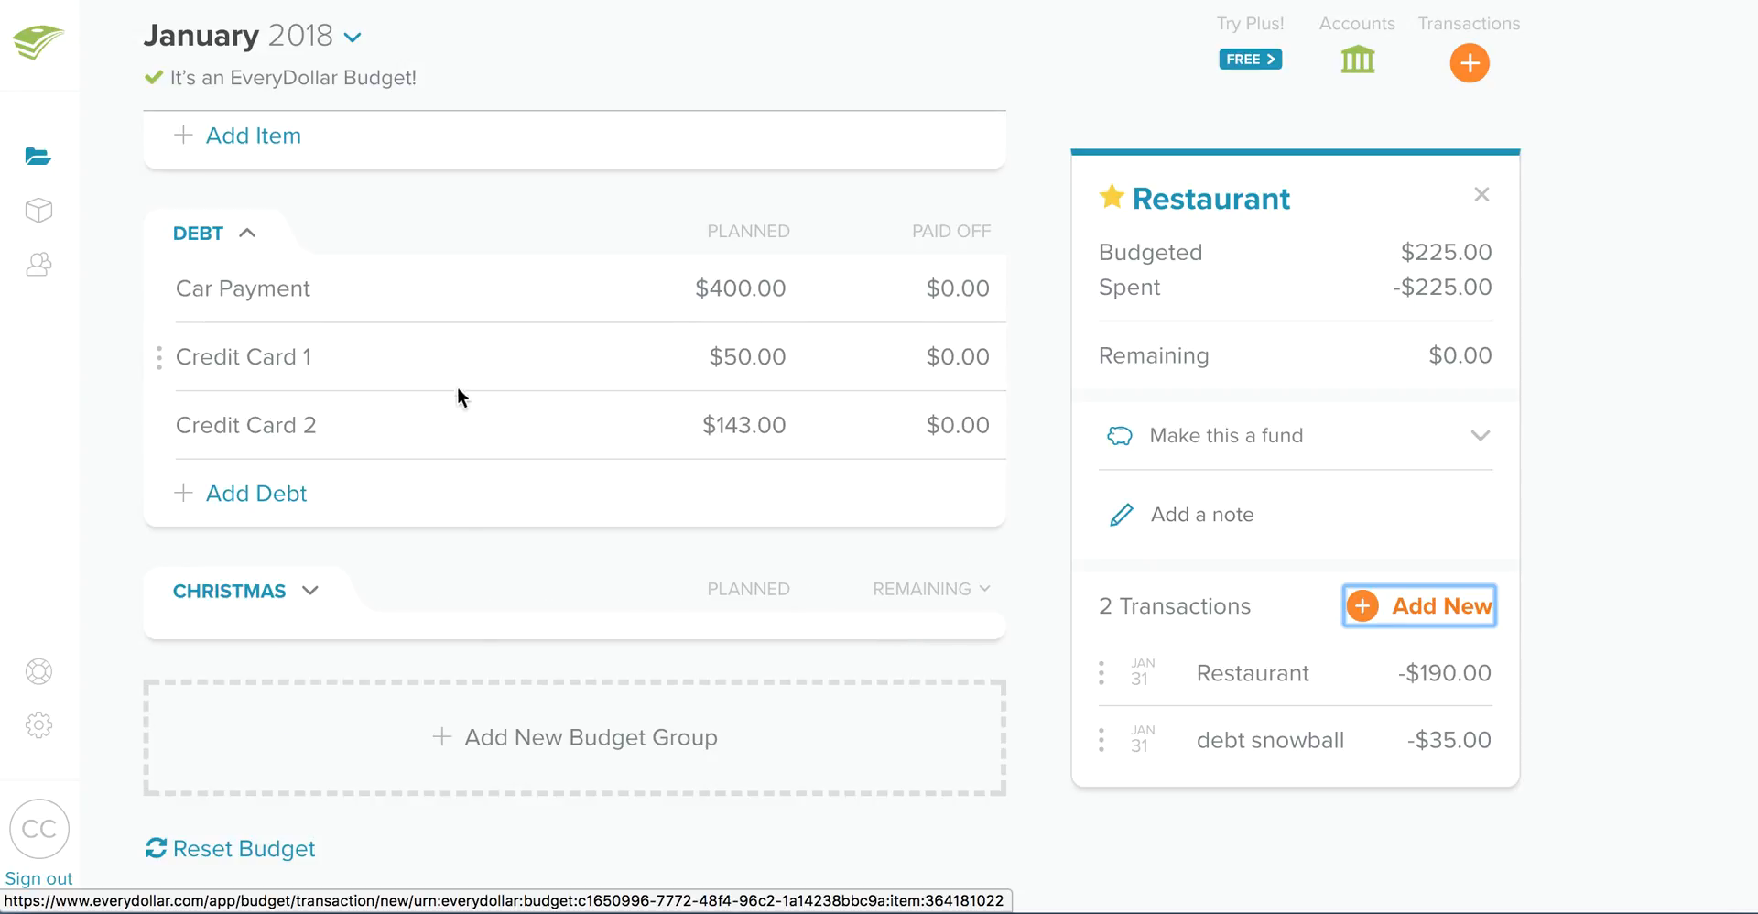
click(757, 420)
click(1401, 732)
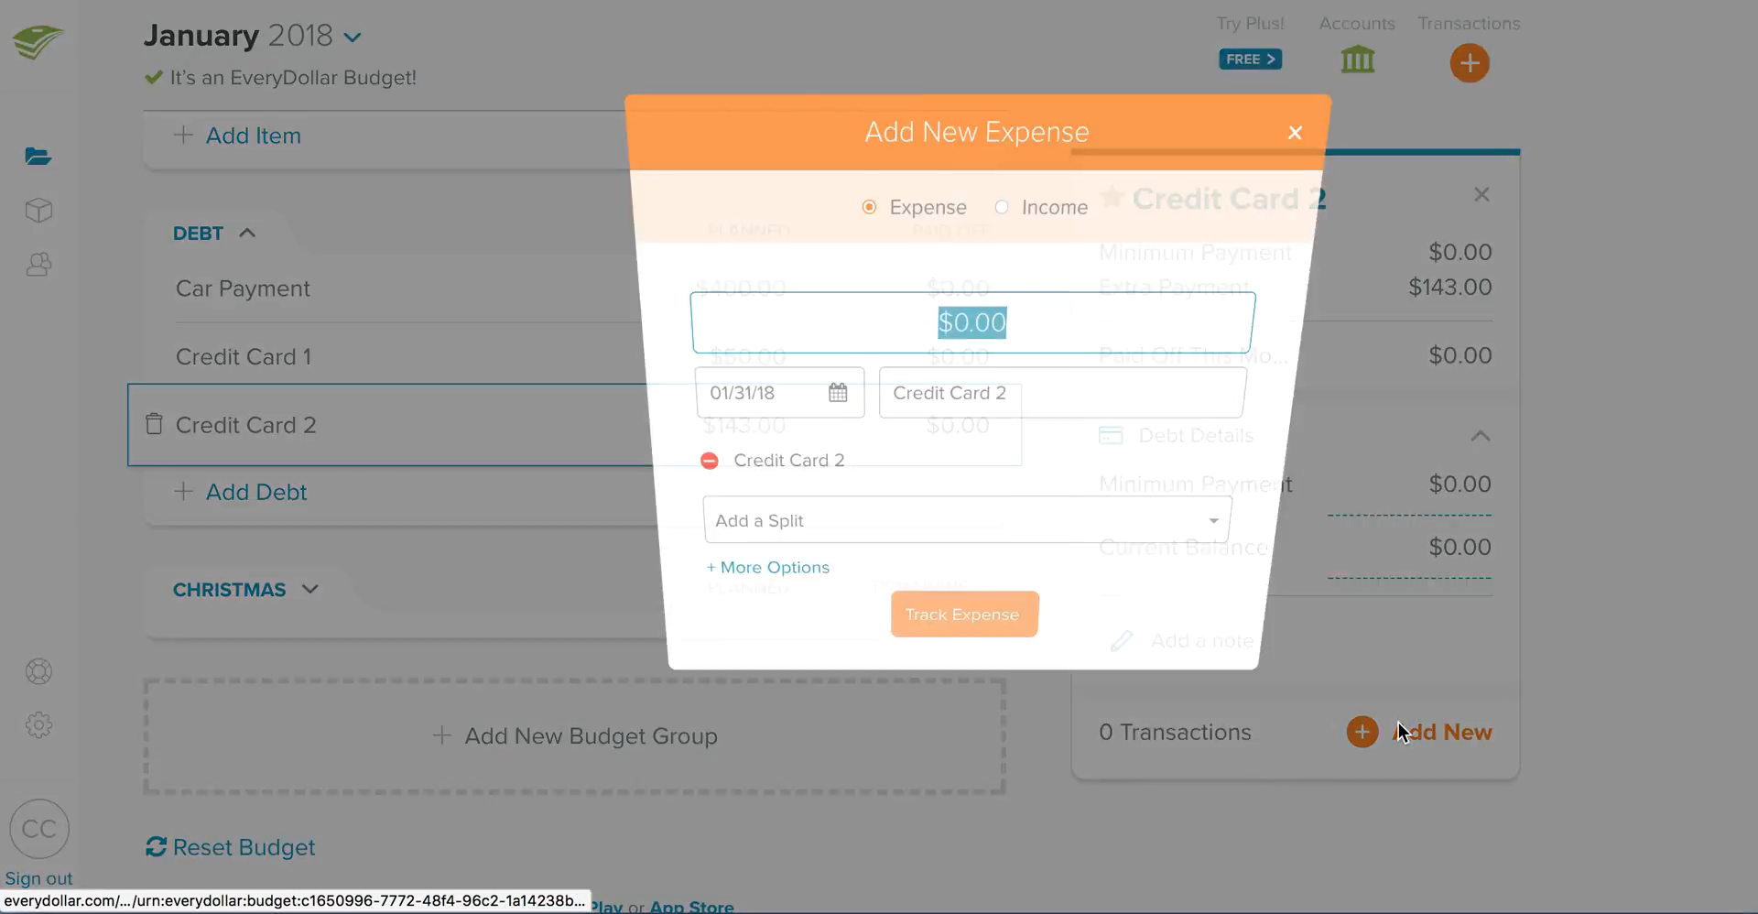
click(972, 173)
click(881, 300)
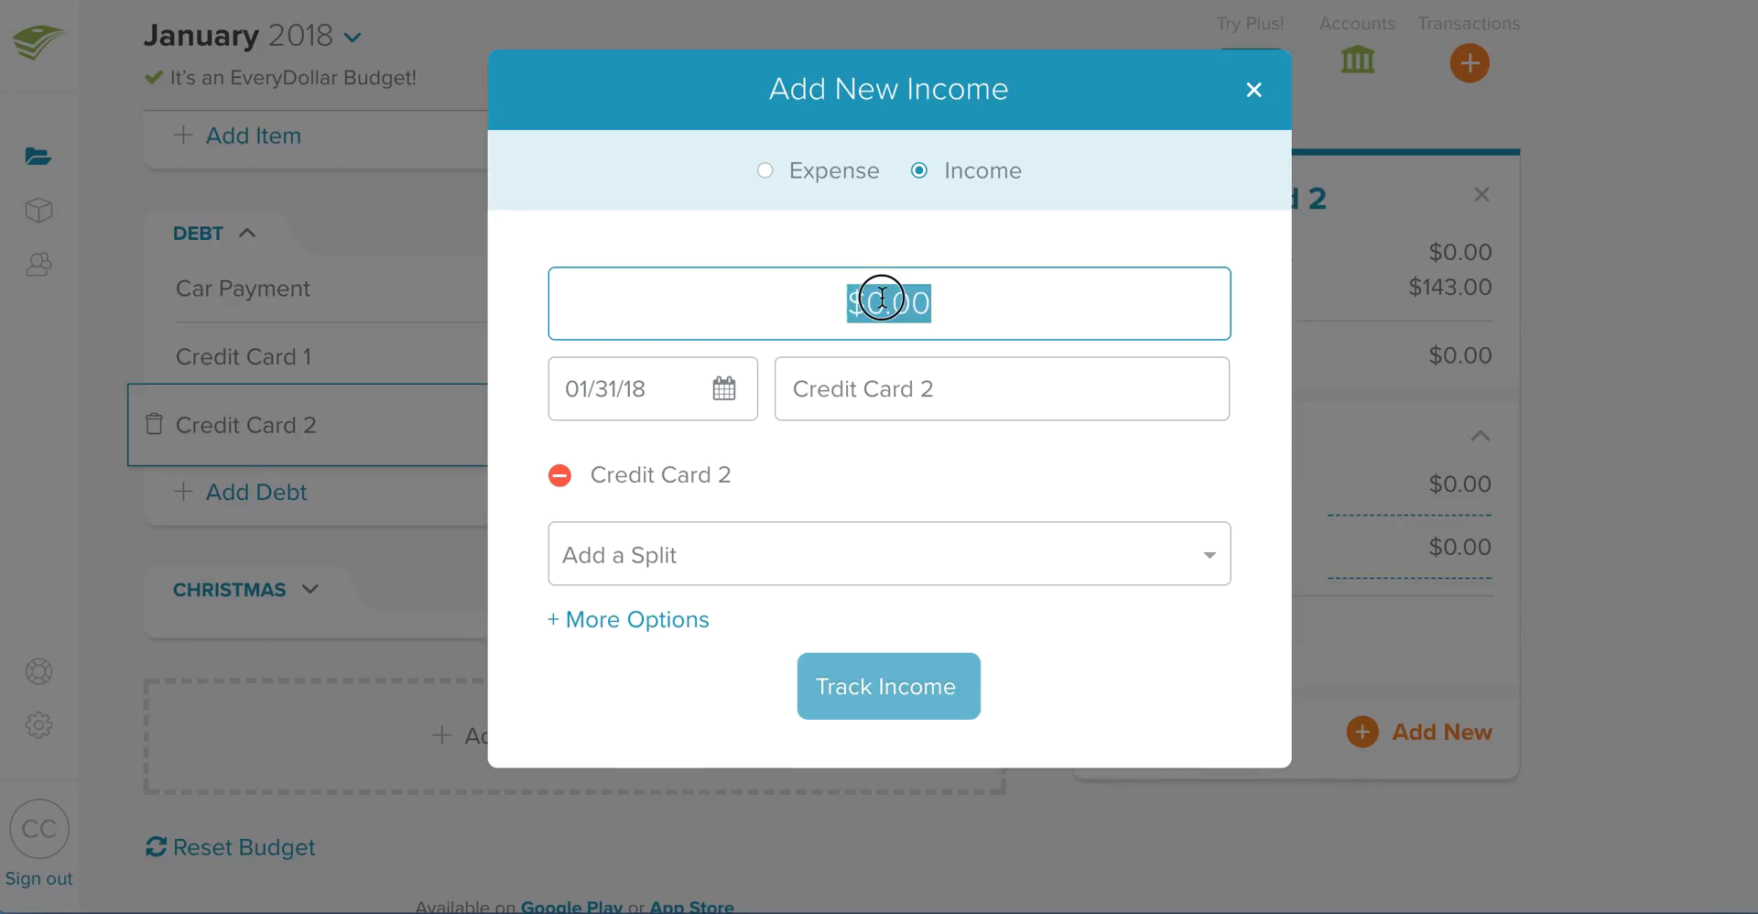
click(879, 302)
triple_click(879, 302)
text(35)
click(895, 469)
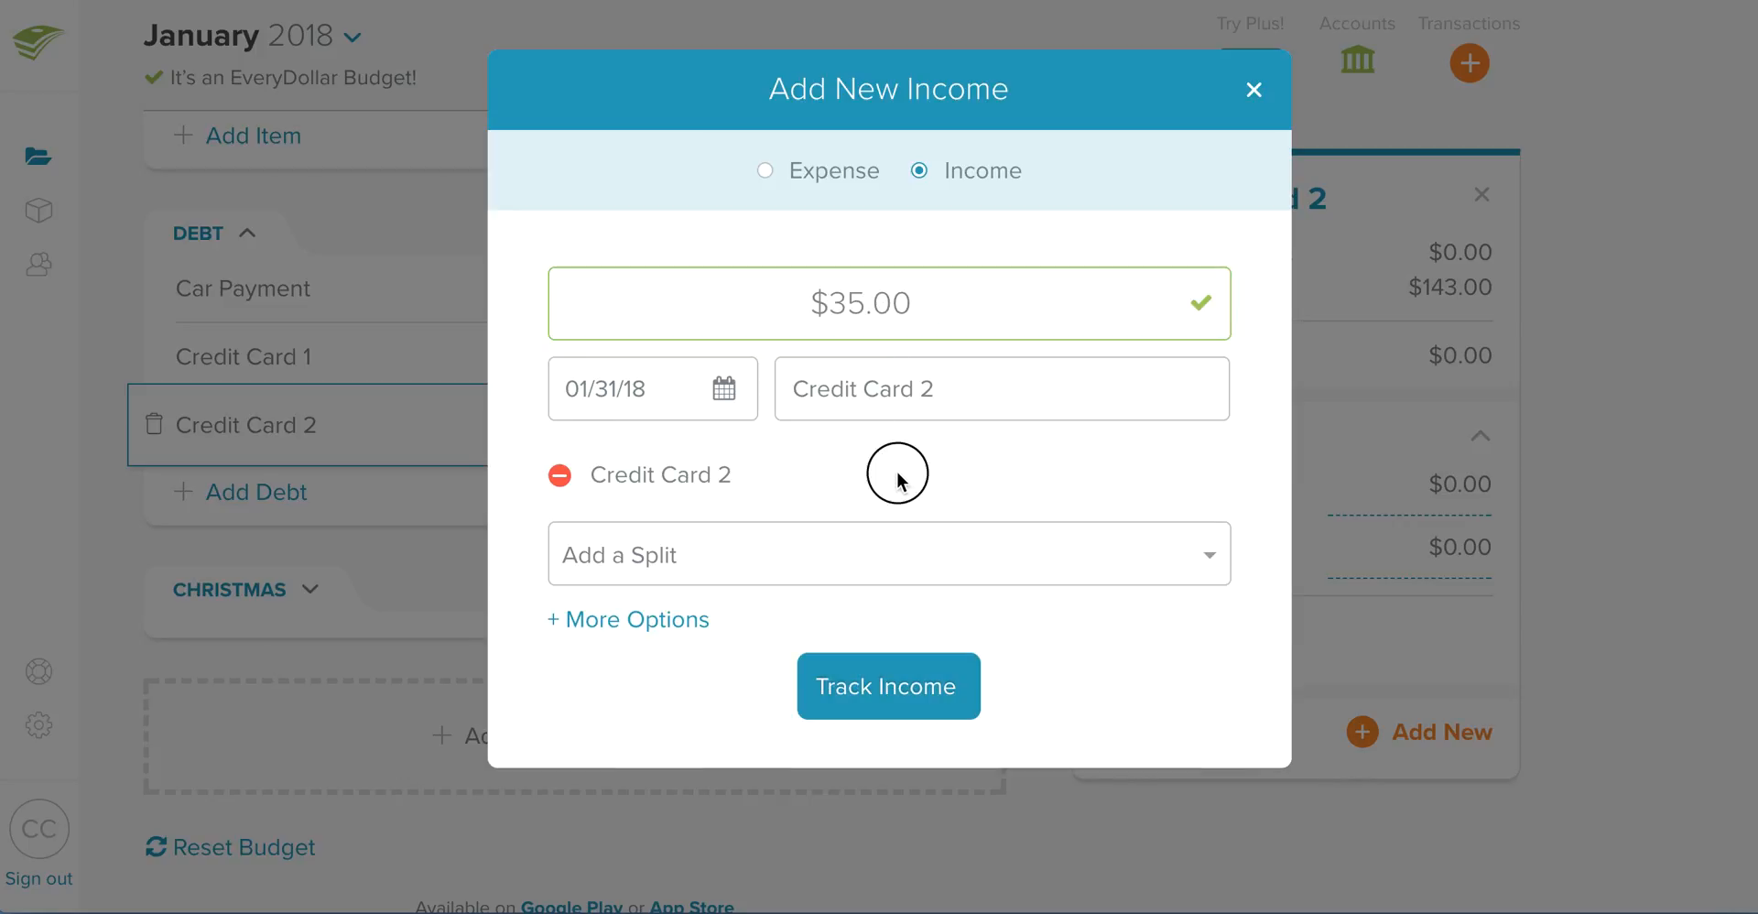
click(902, 697)
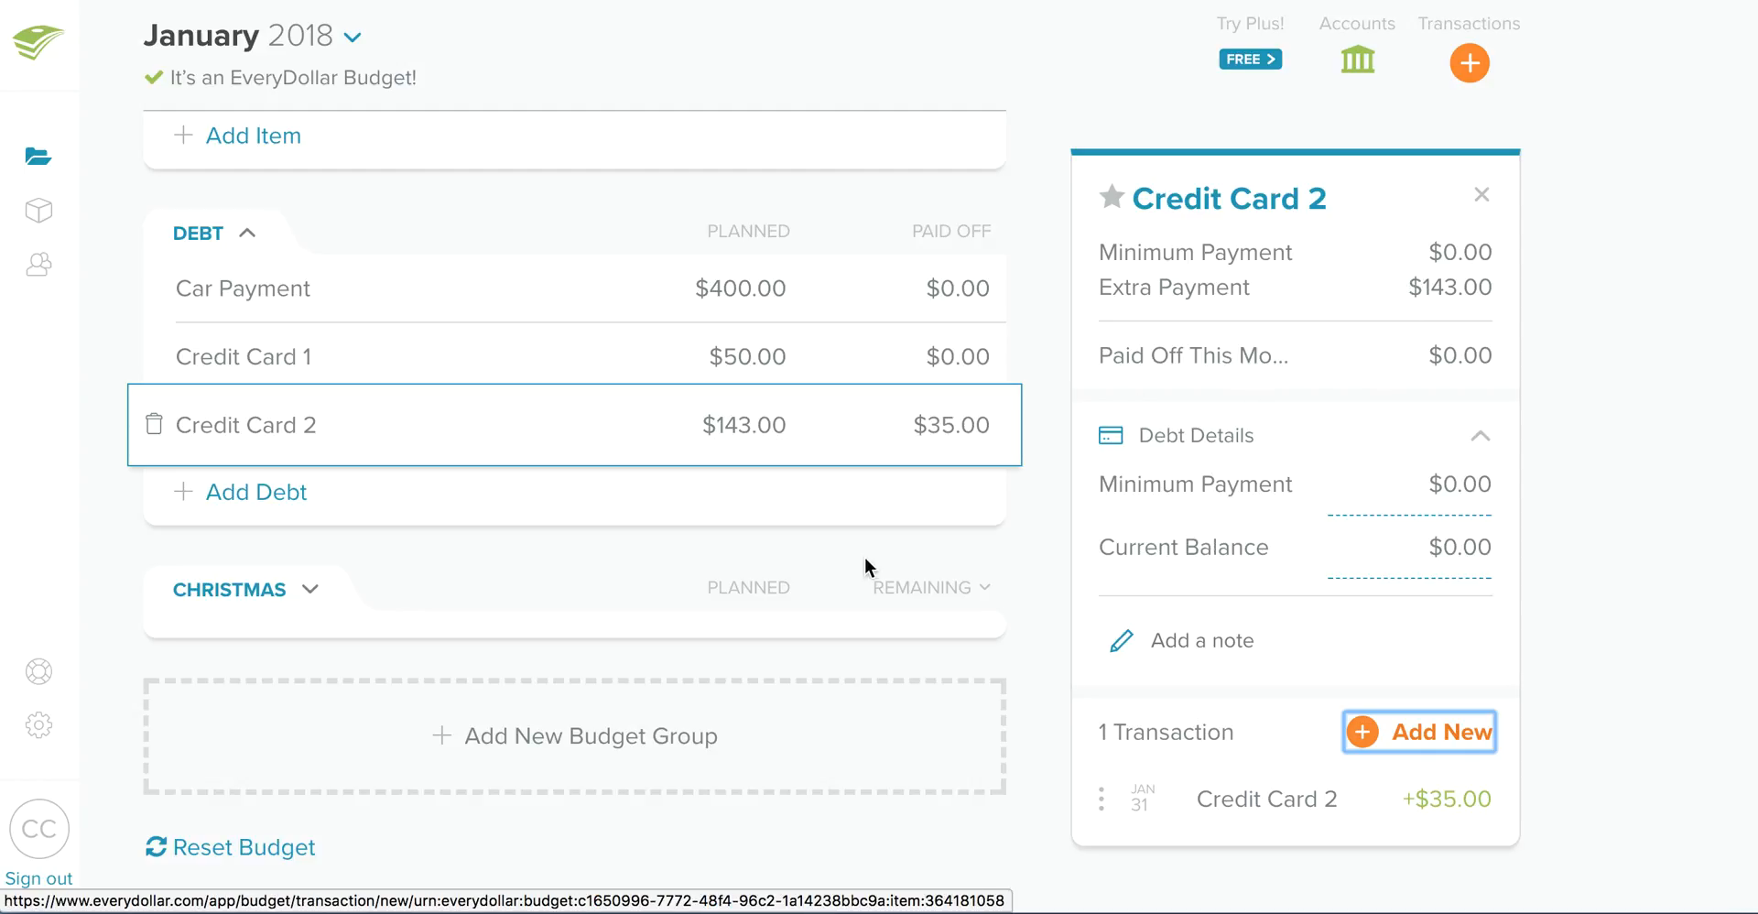
- Turn the Clothing item in the January 2018 budget into a fund, then check its fund balance
scroll(781, 523, up, 10)
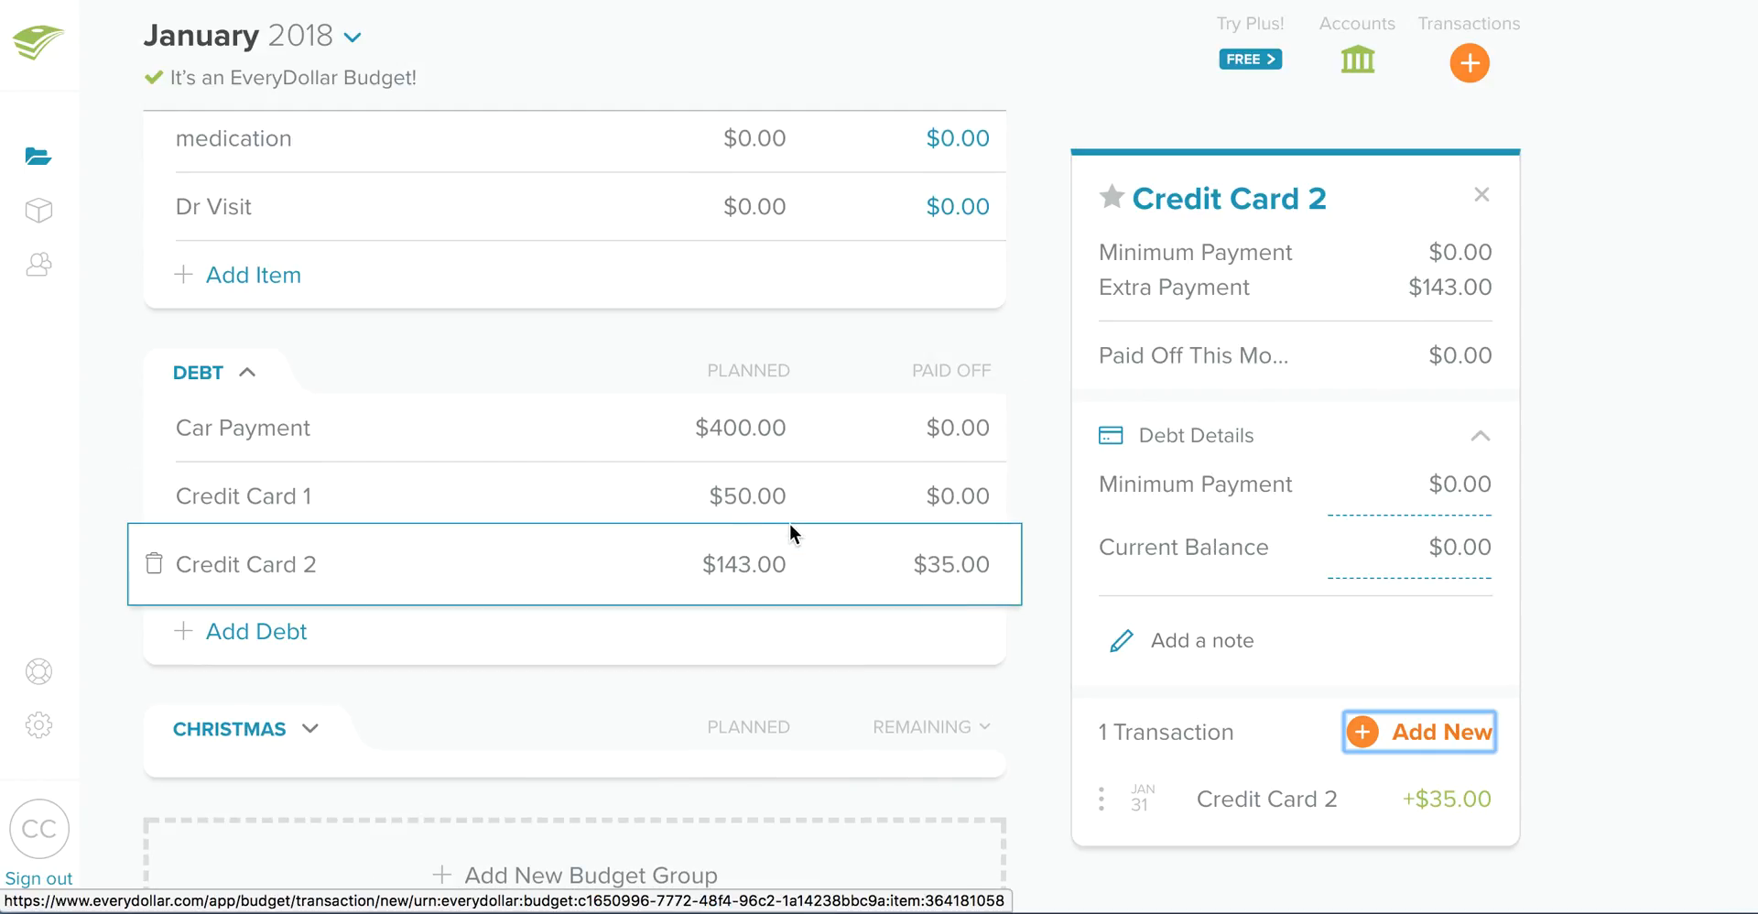
scroll(756, 607, up, 10)
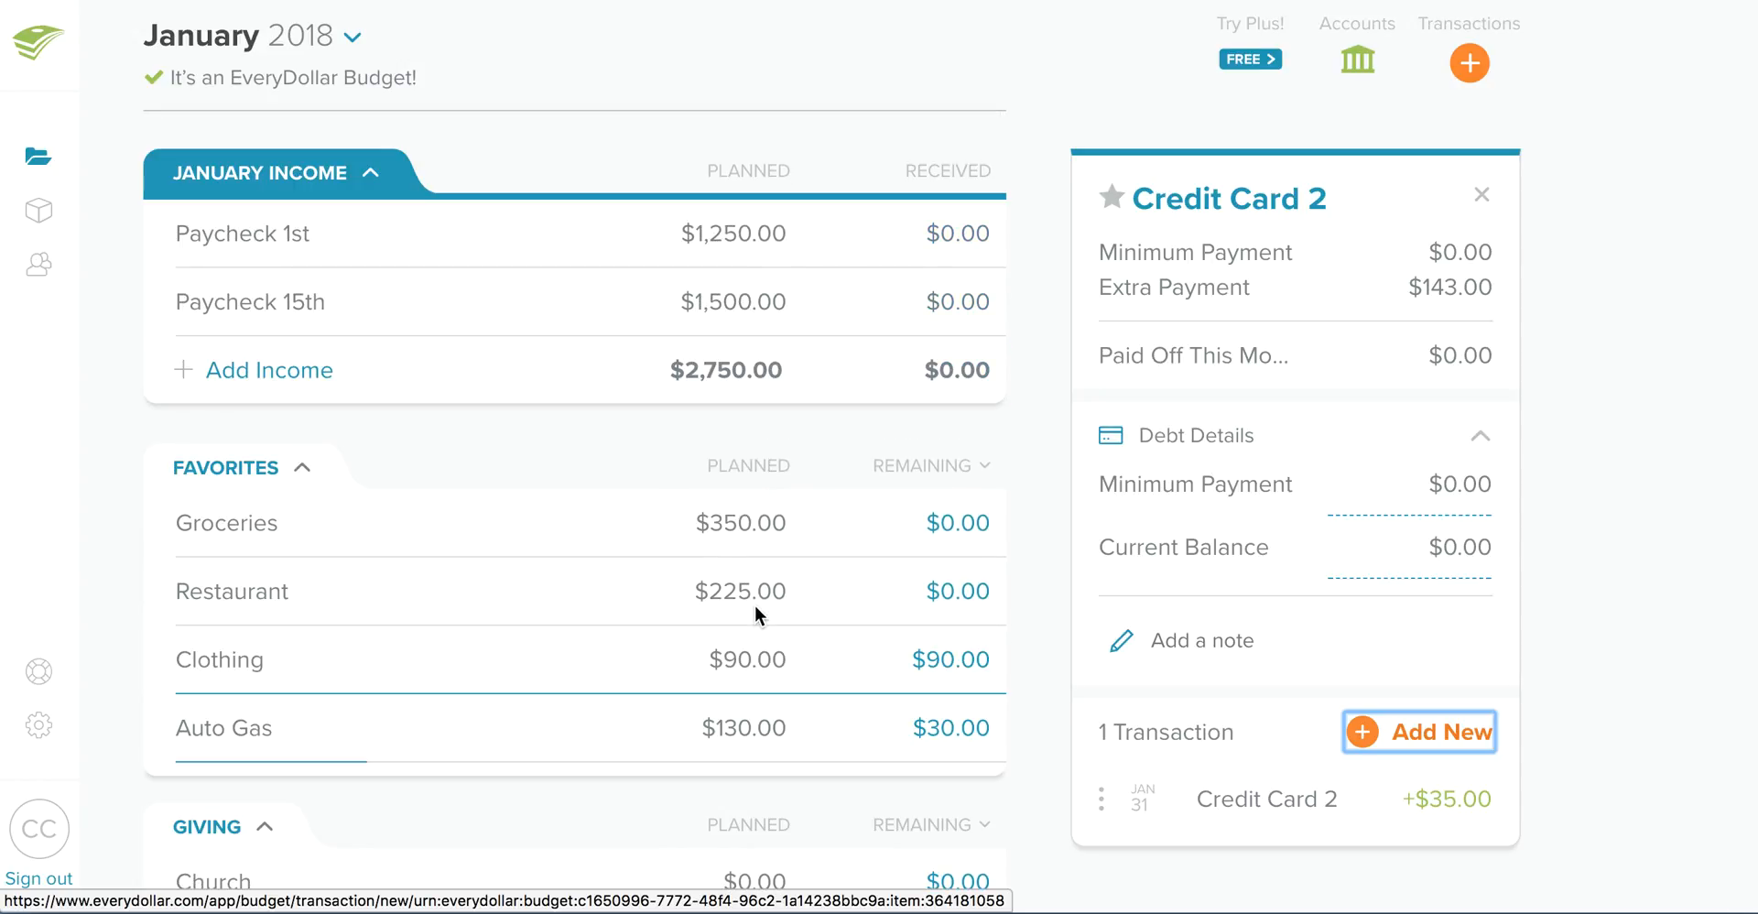
scroll(754, 604, down, 3)
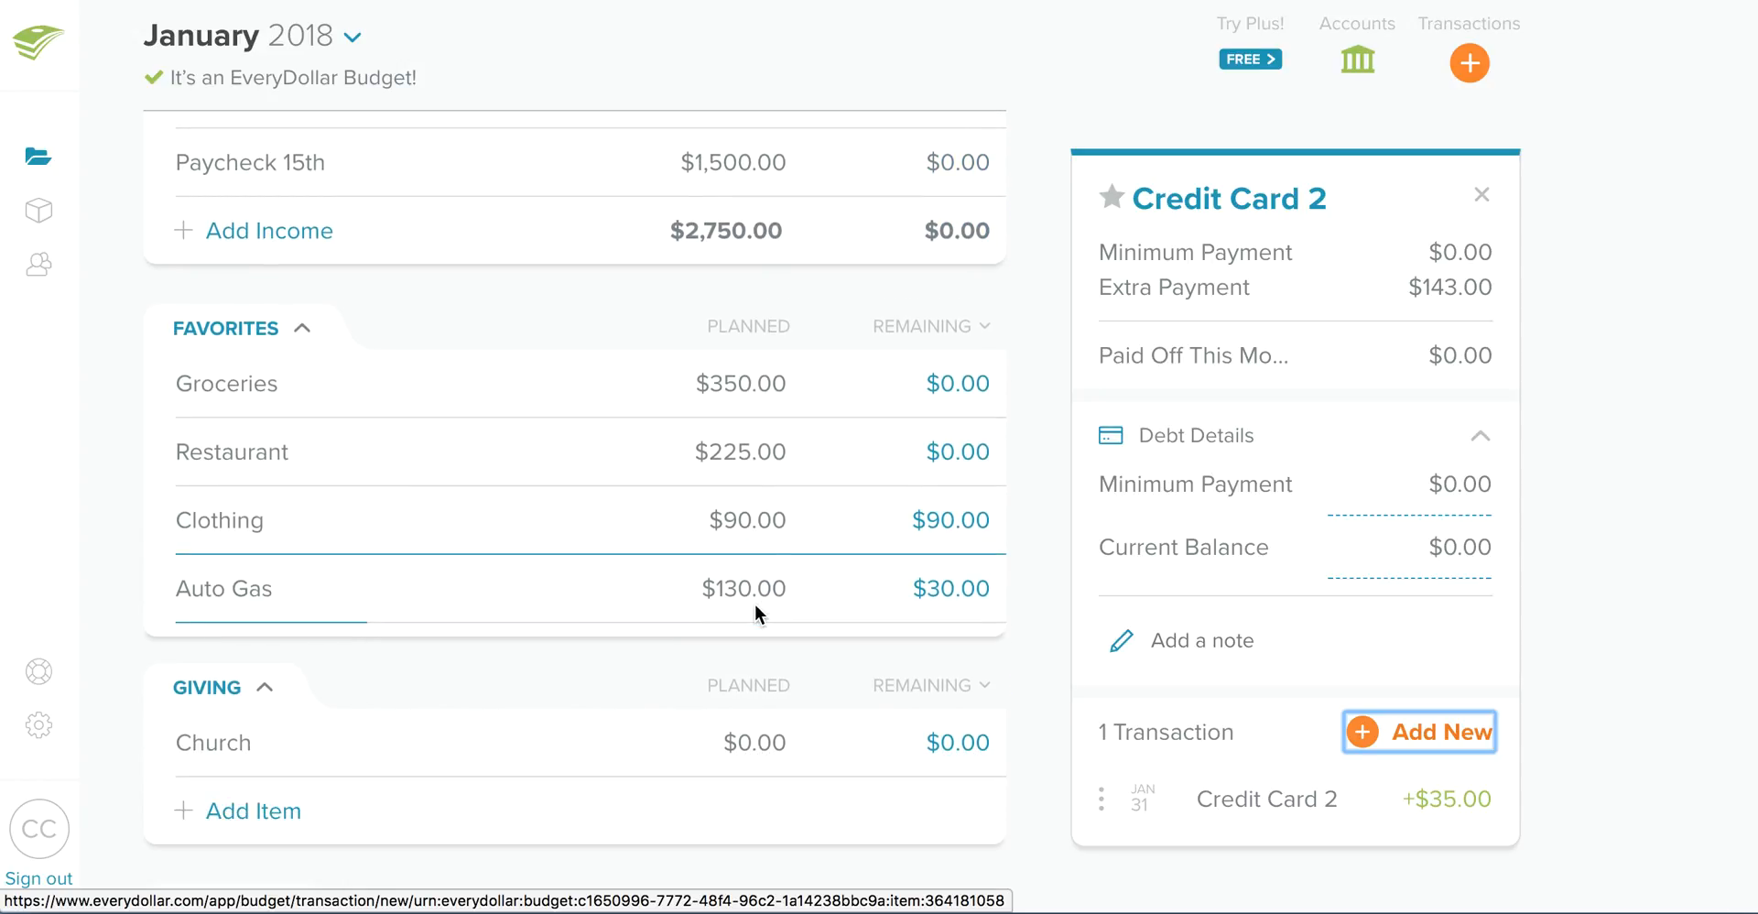
scroll(692, 563, up, 1)
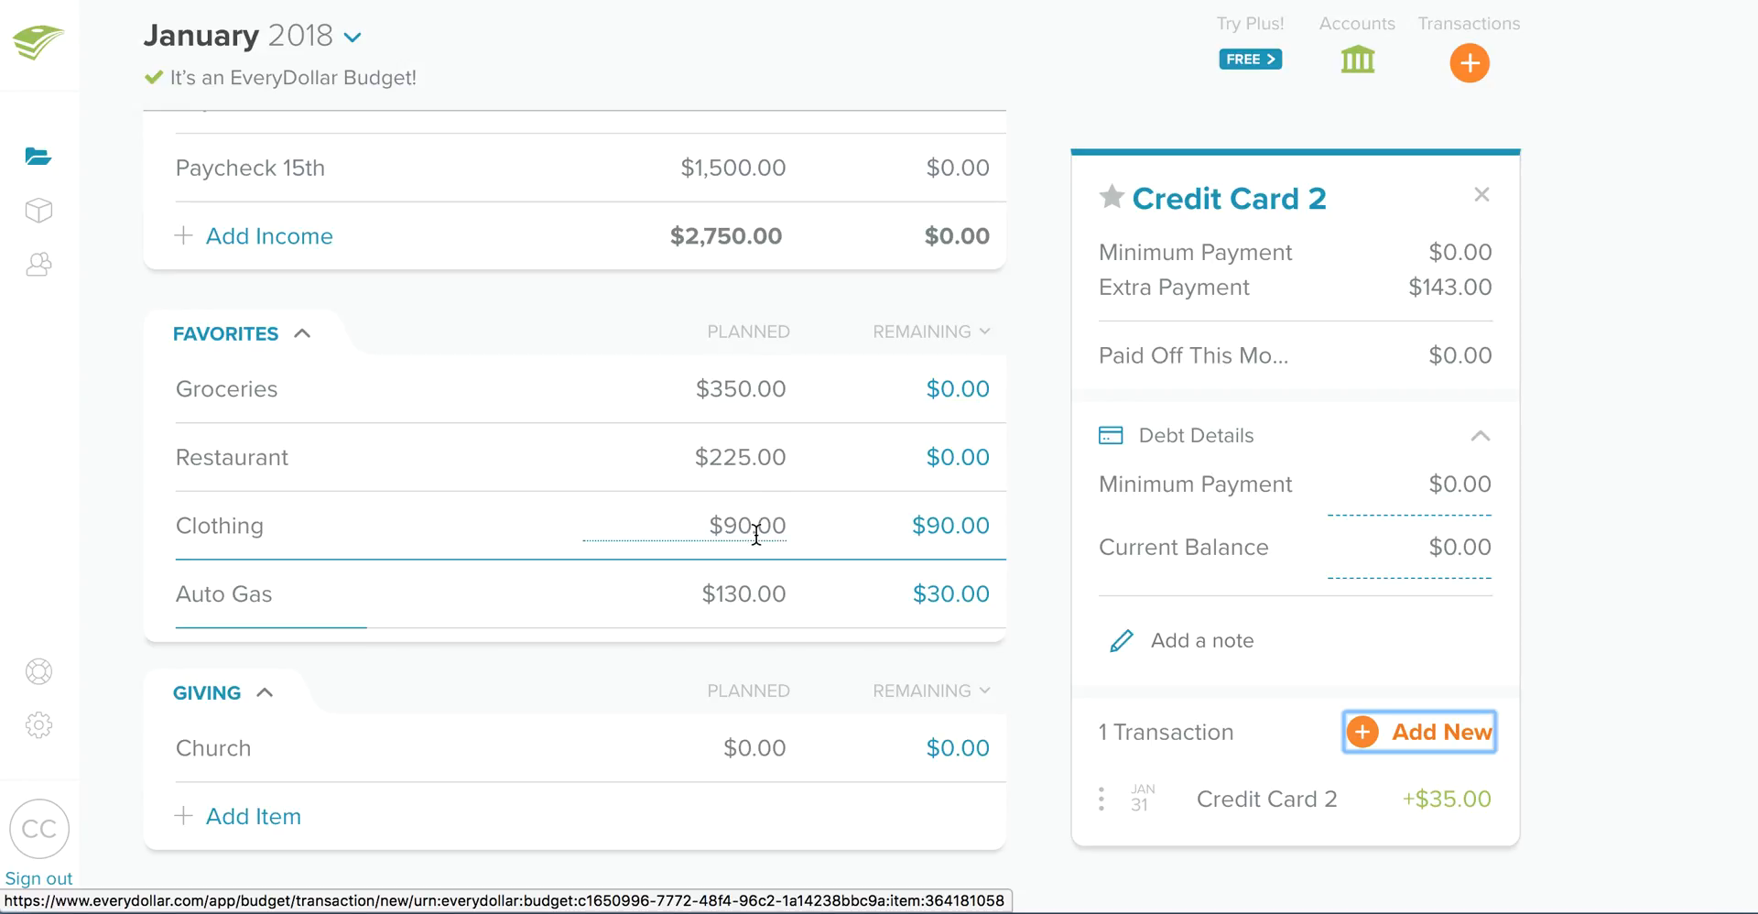
click(221, 518)
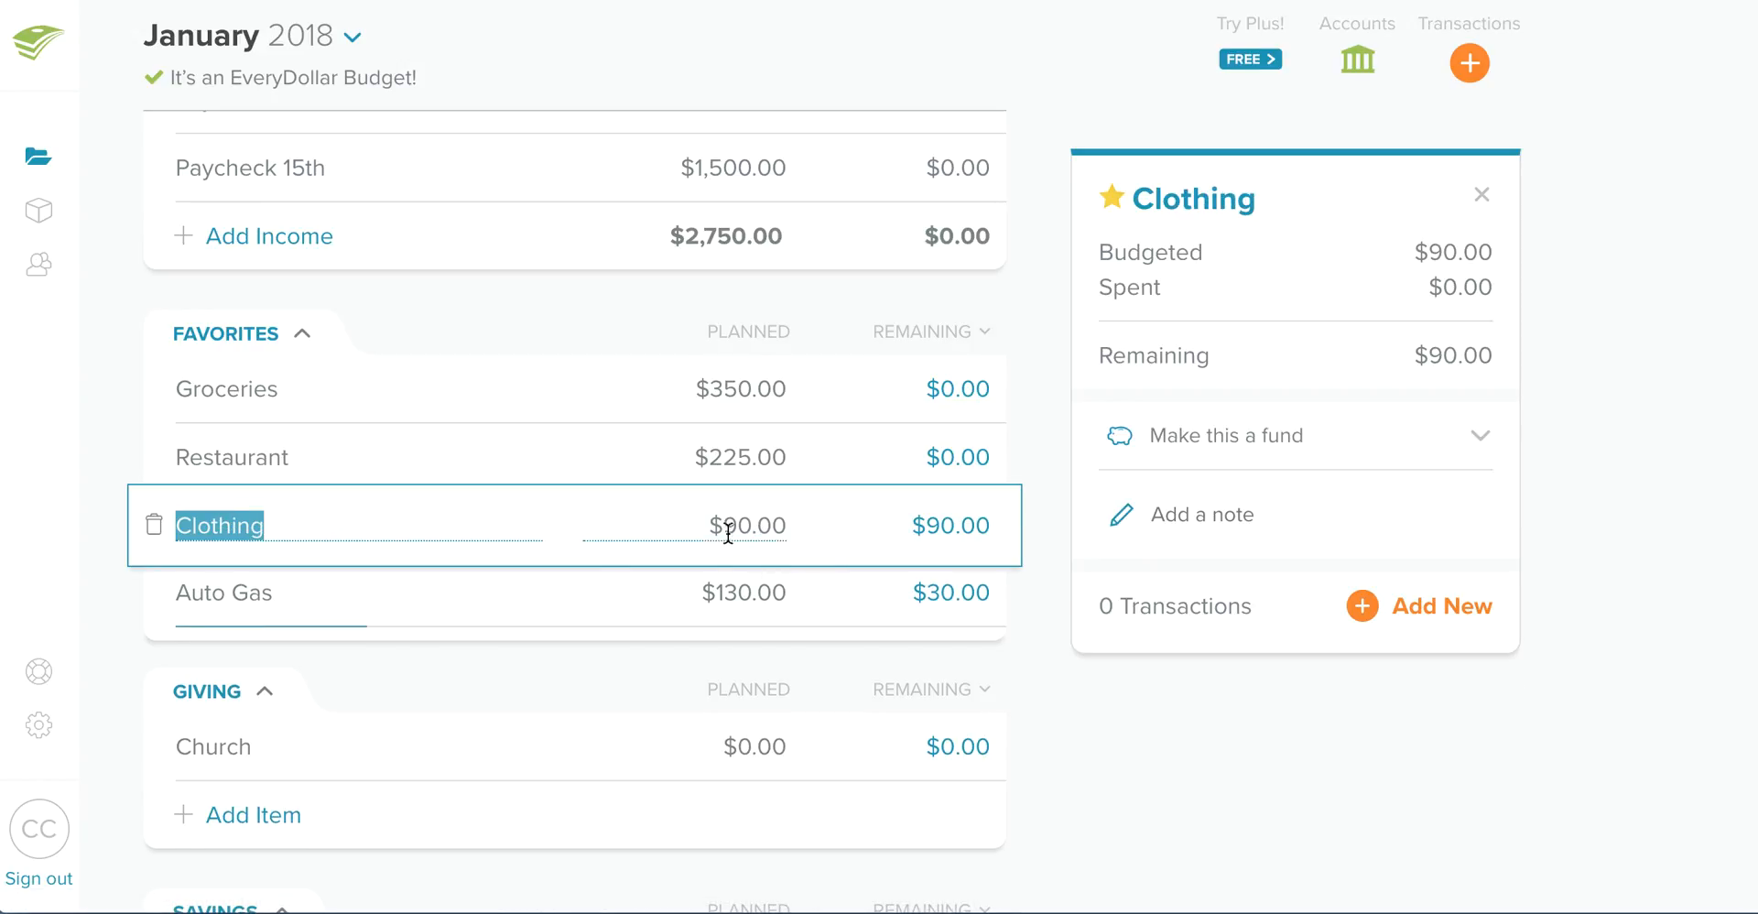
click(1329, 444)
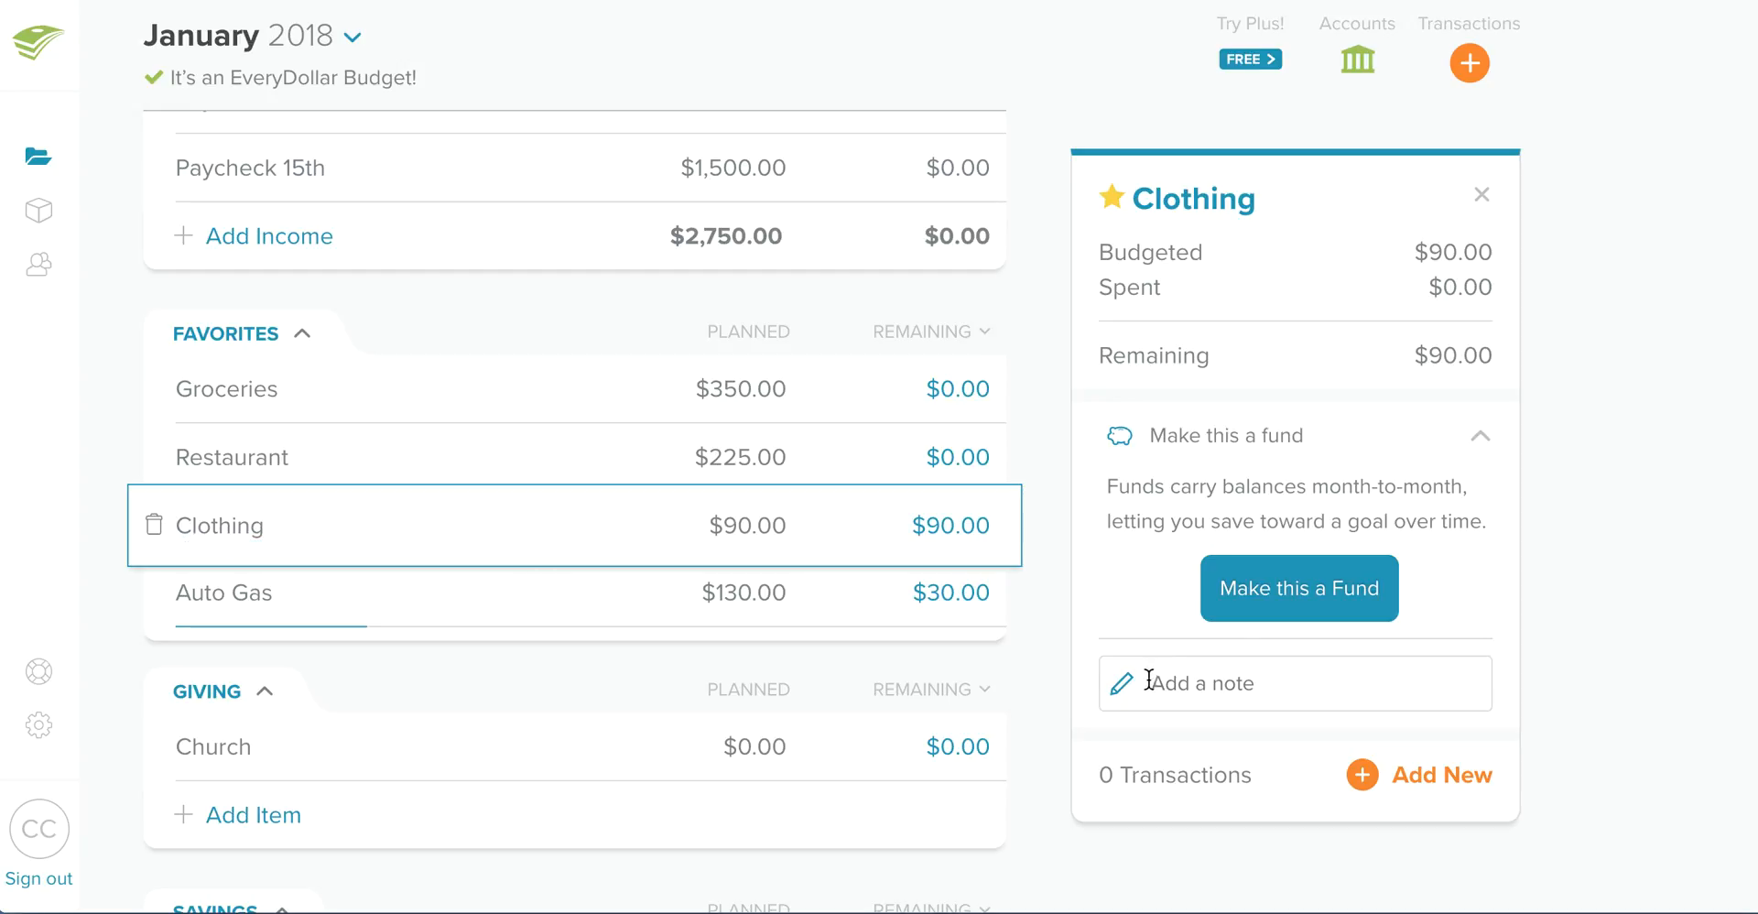
click(1308, 581)
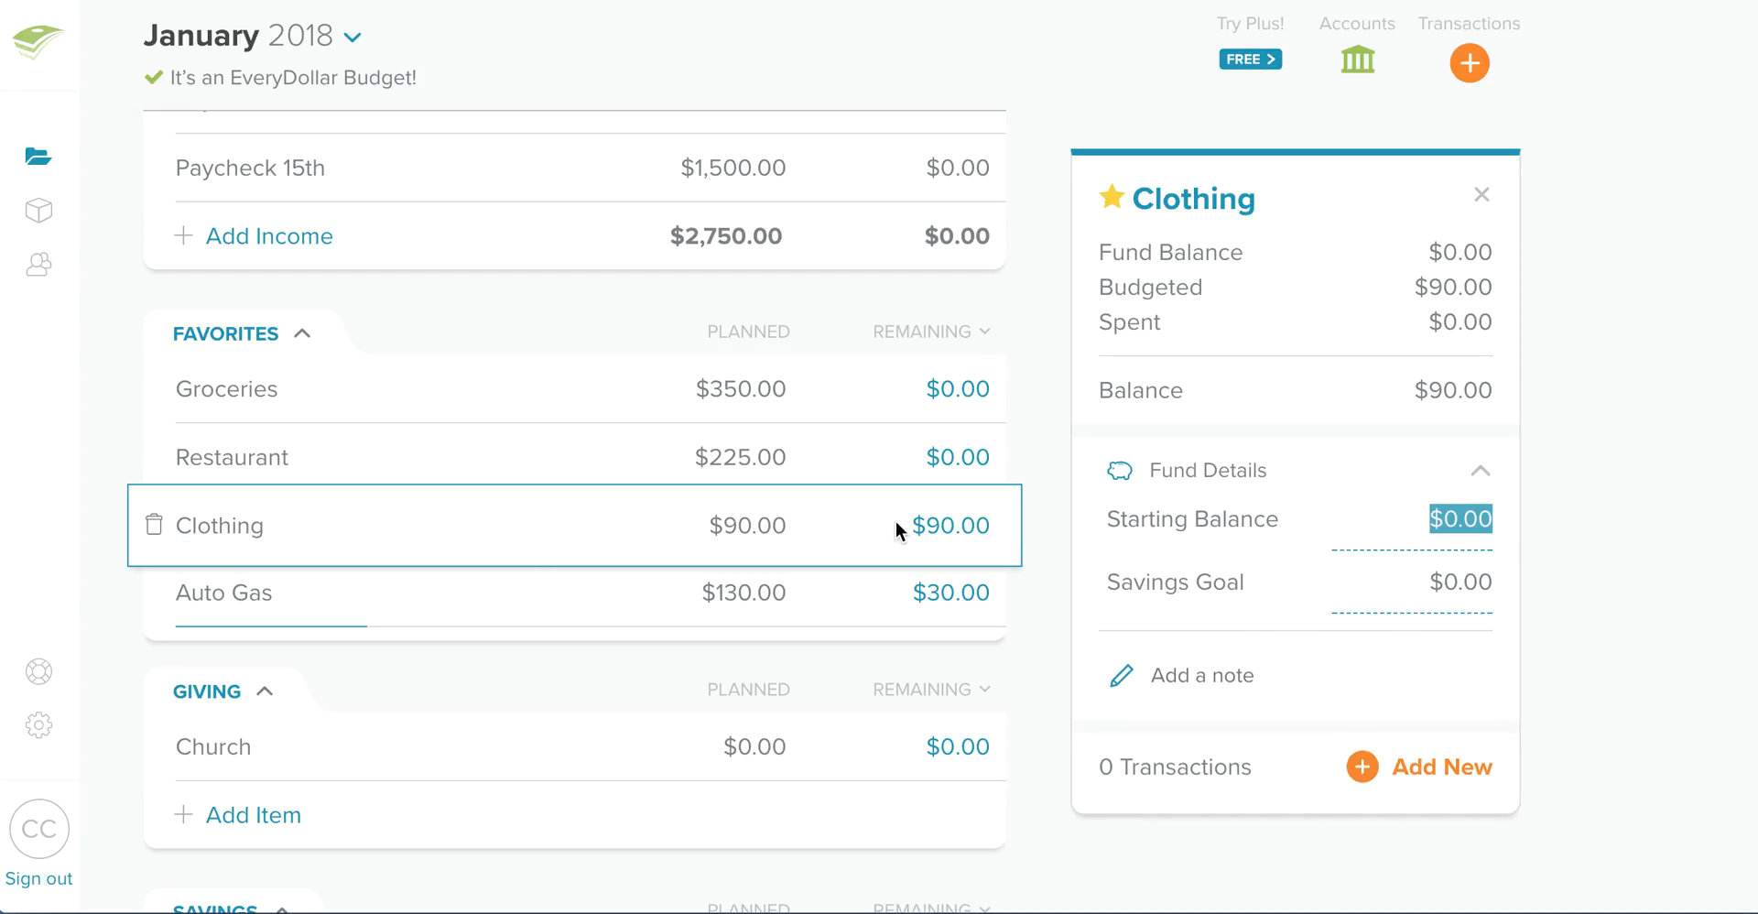
click(1062, 471)
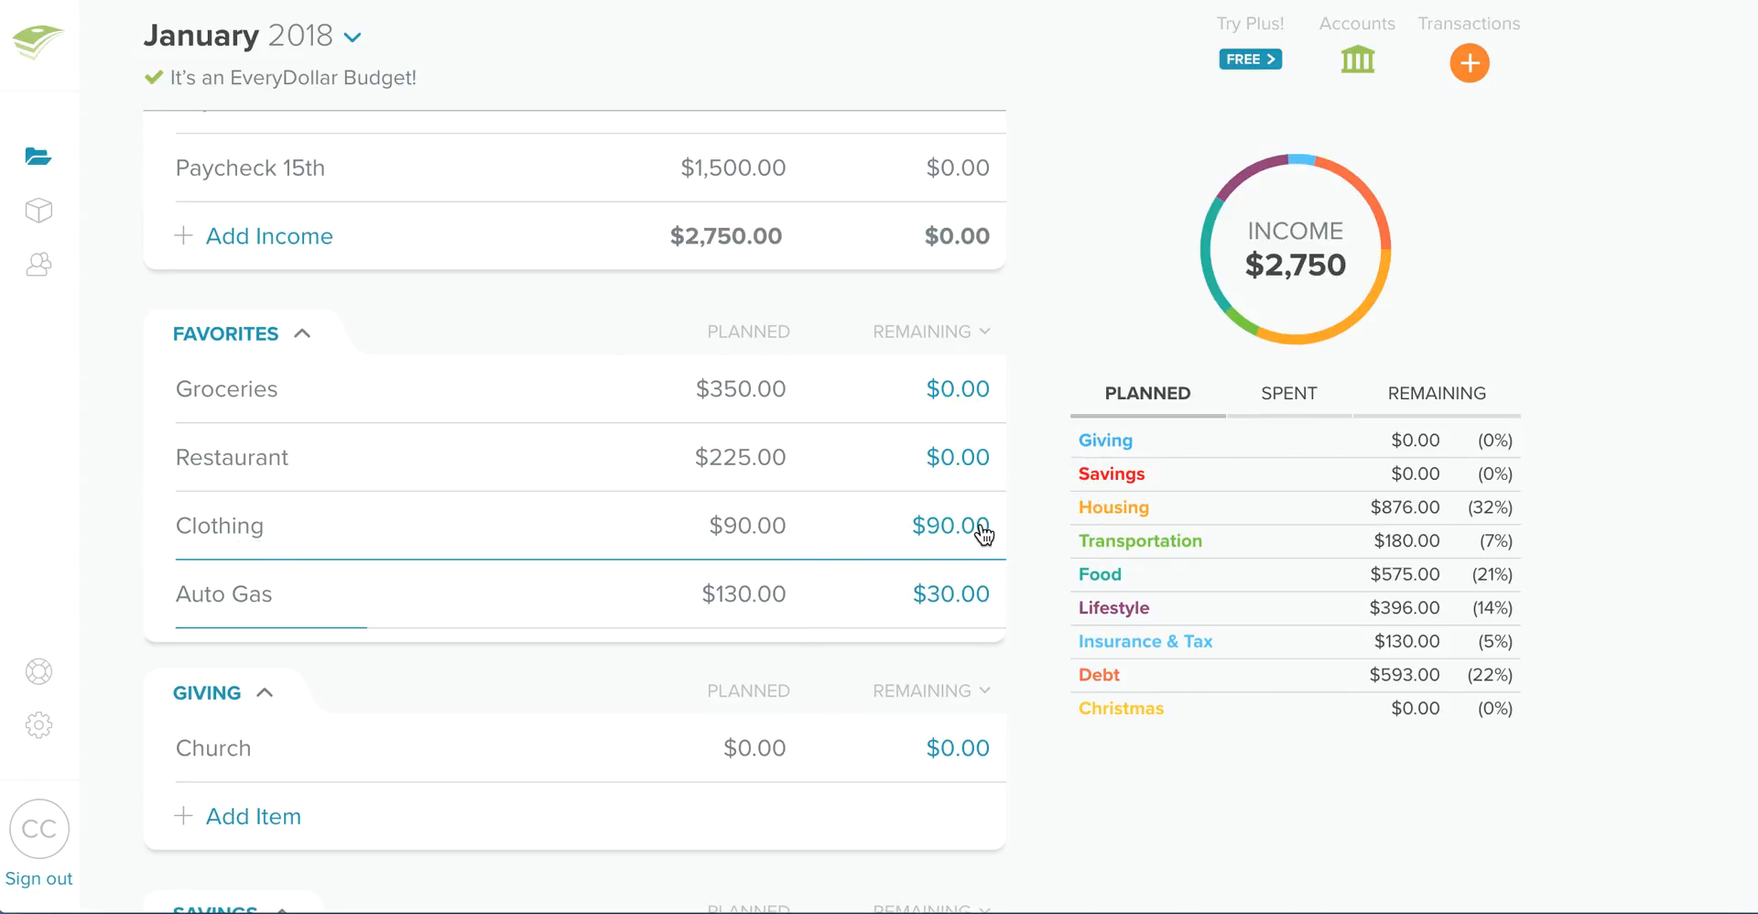
click(736, 547)
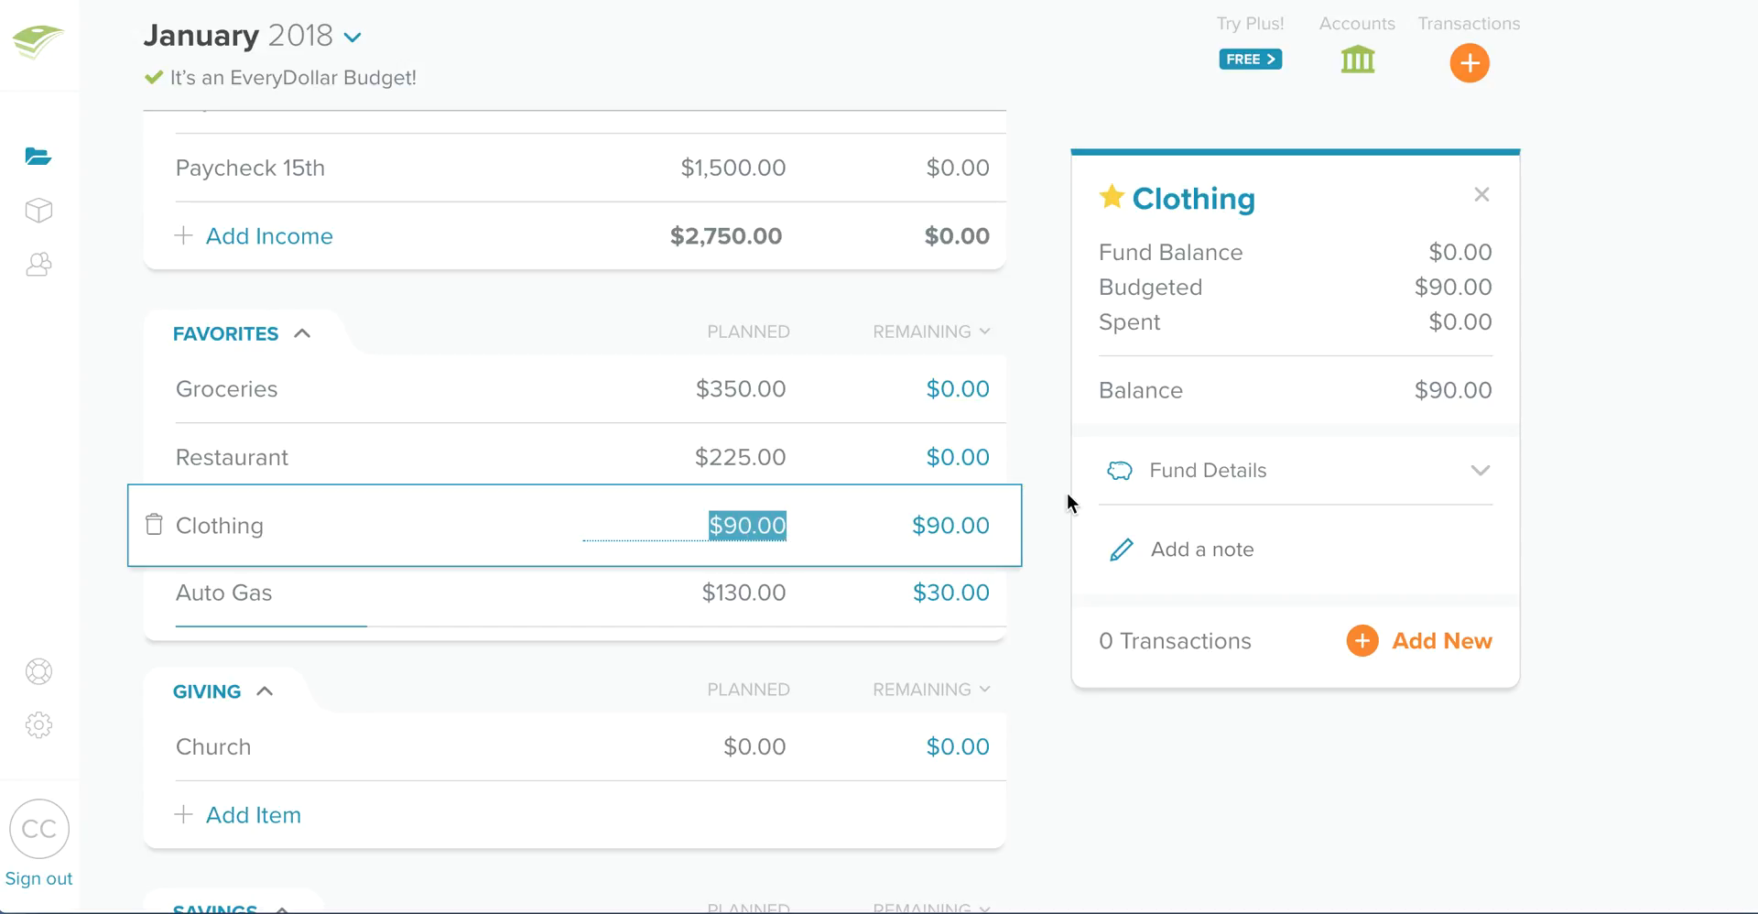
click(1007, 512)
click(992, 547)
click(980, 534)
- Open the February 2018 budget and reset it so it is rebuilt from the most recent month's budget
scroll(403, 119, up, 2)
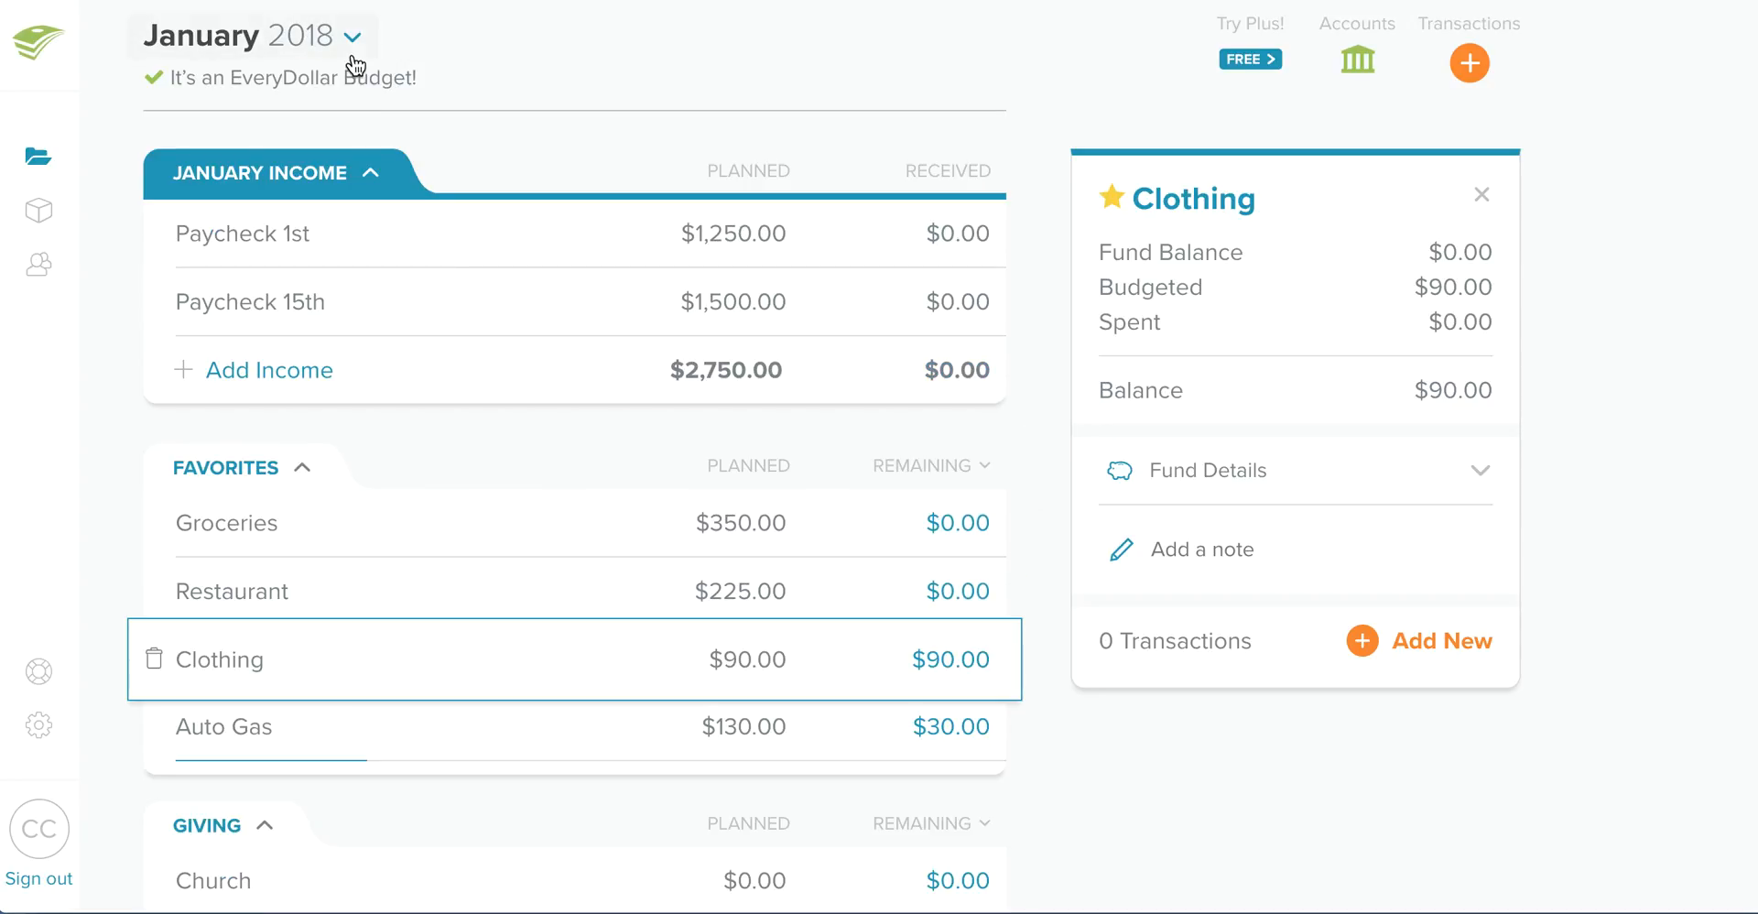
click(355, 36)
click(646, 138)
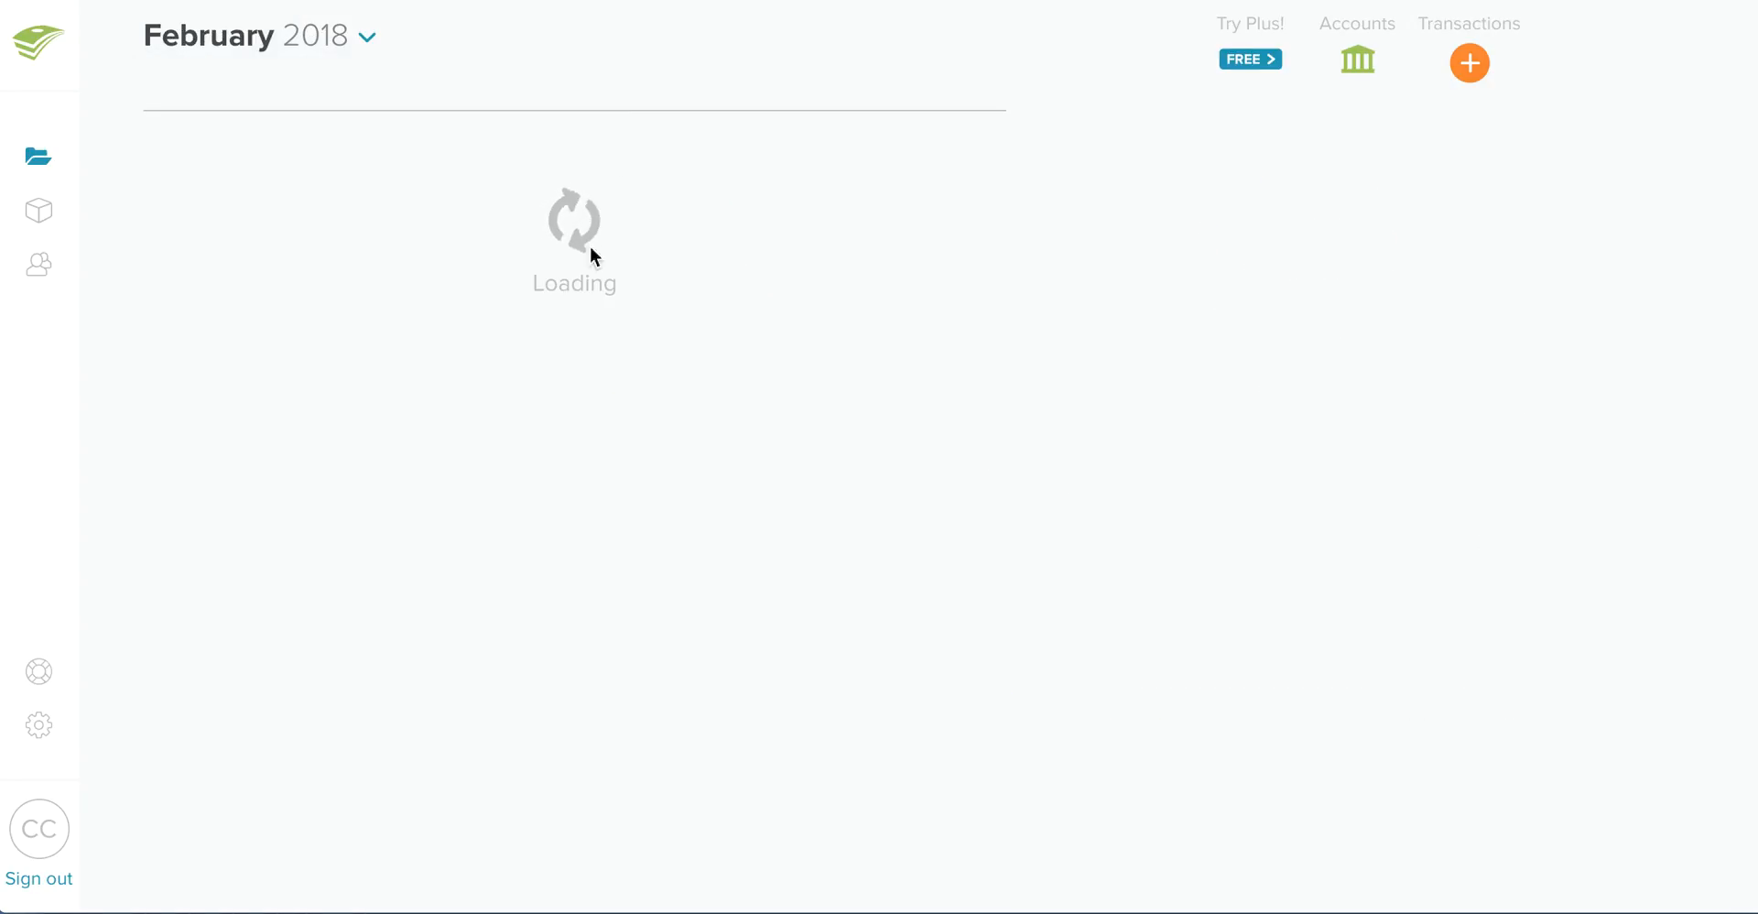
scroll(274, 595, down, 10)
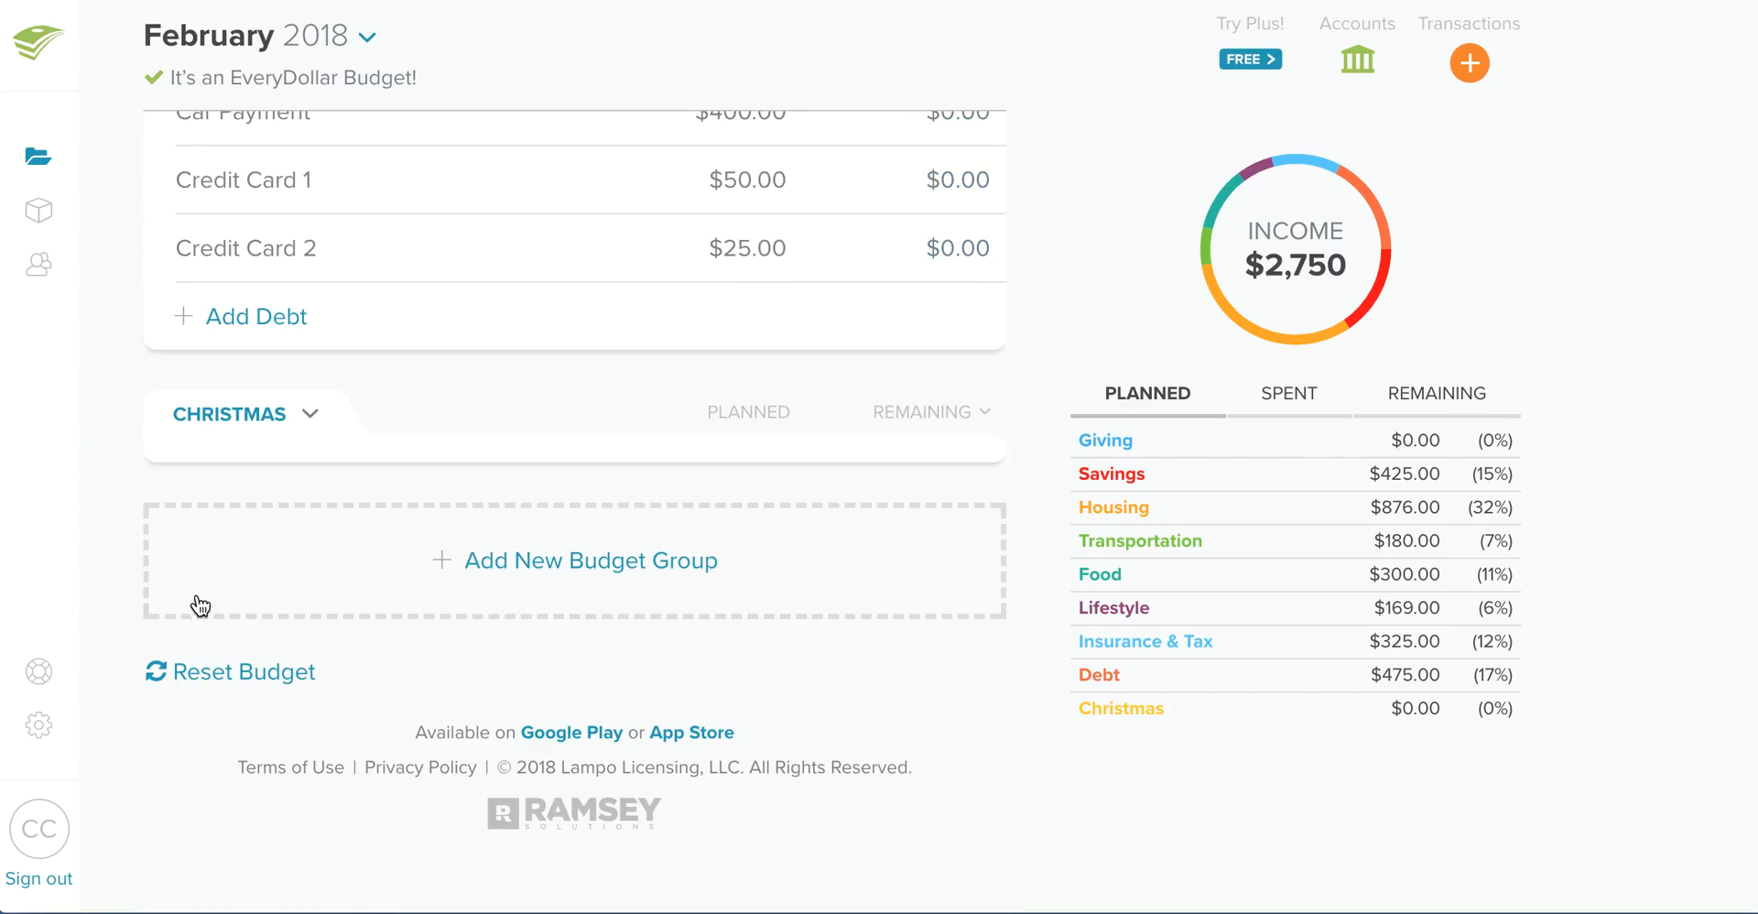
click(215, 671)
click(986, 539)
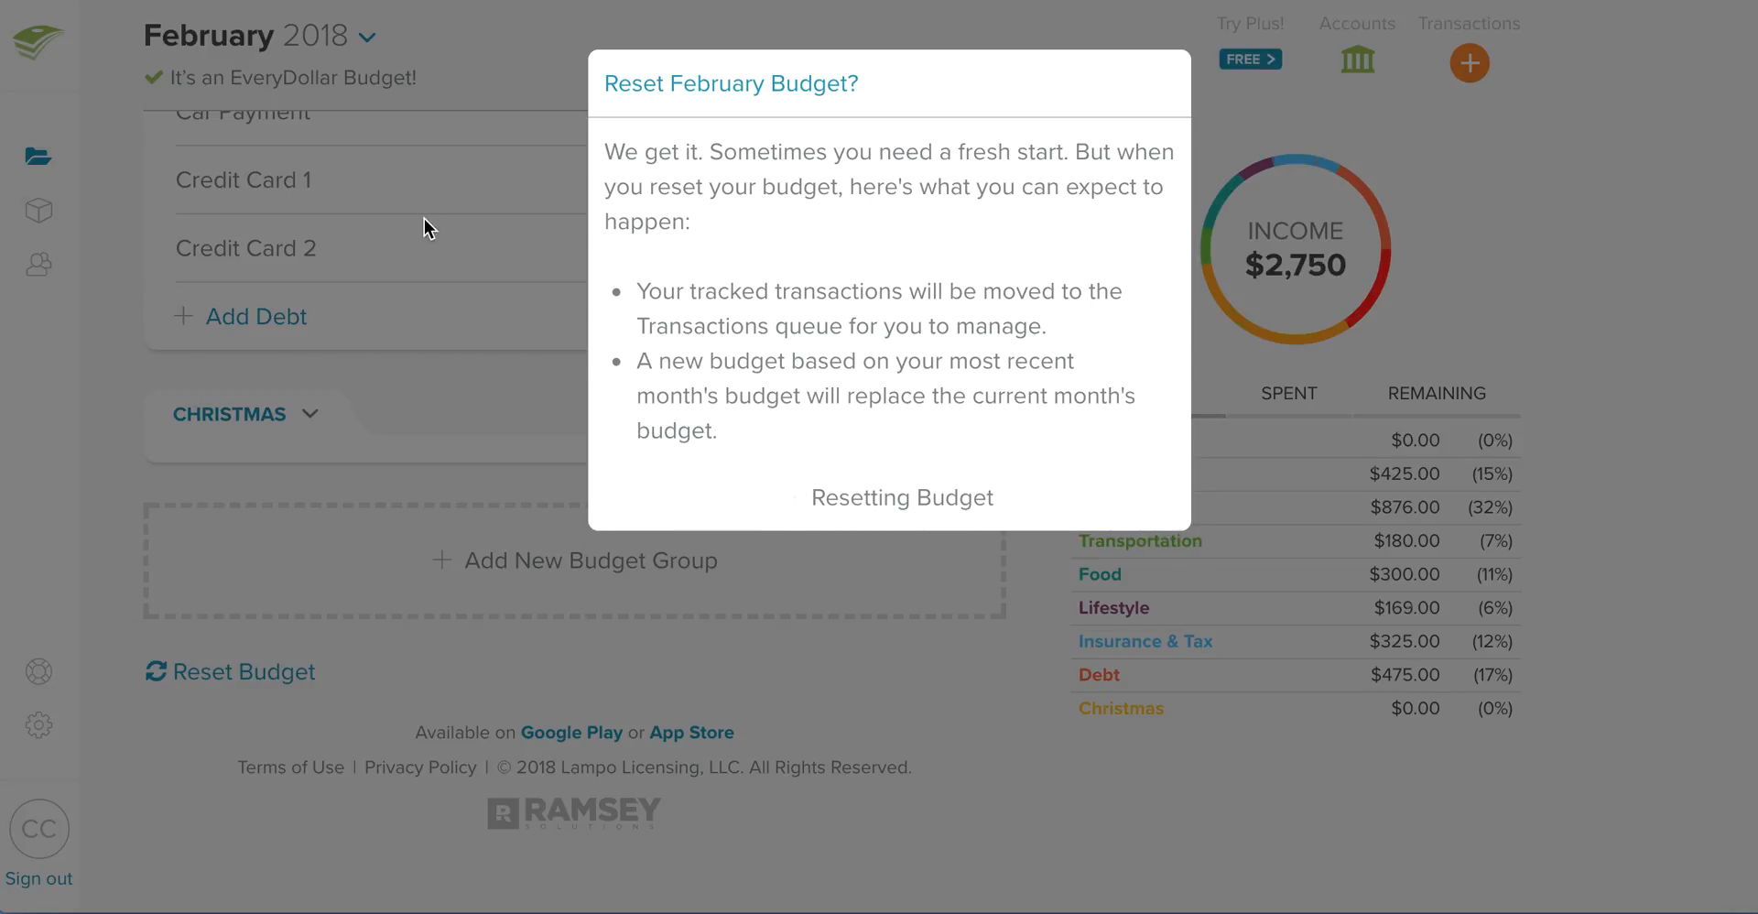
- Compare the Clothing fund balance with the non-fund Groceries amounts in the February 2018 budget
scroll(631, 384, up, 20)
scroll(610, 507, up, 10)
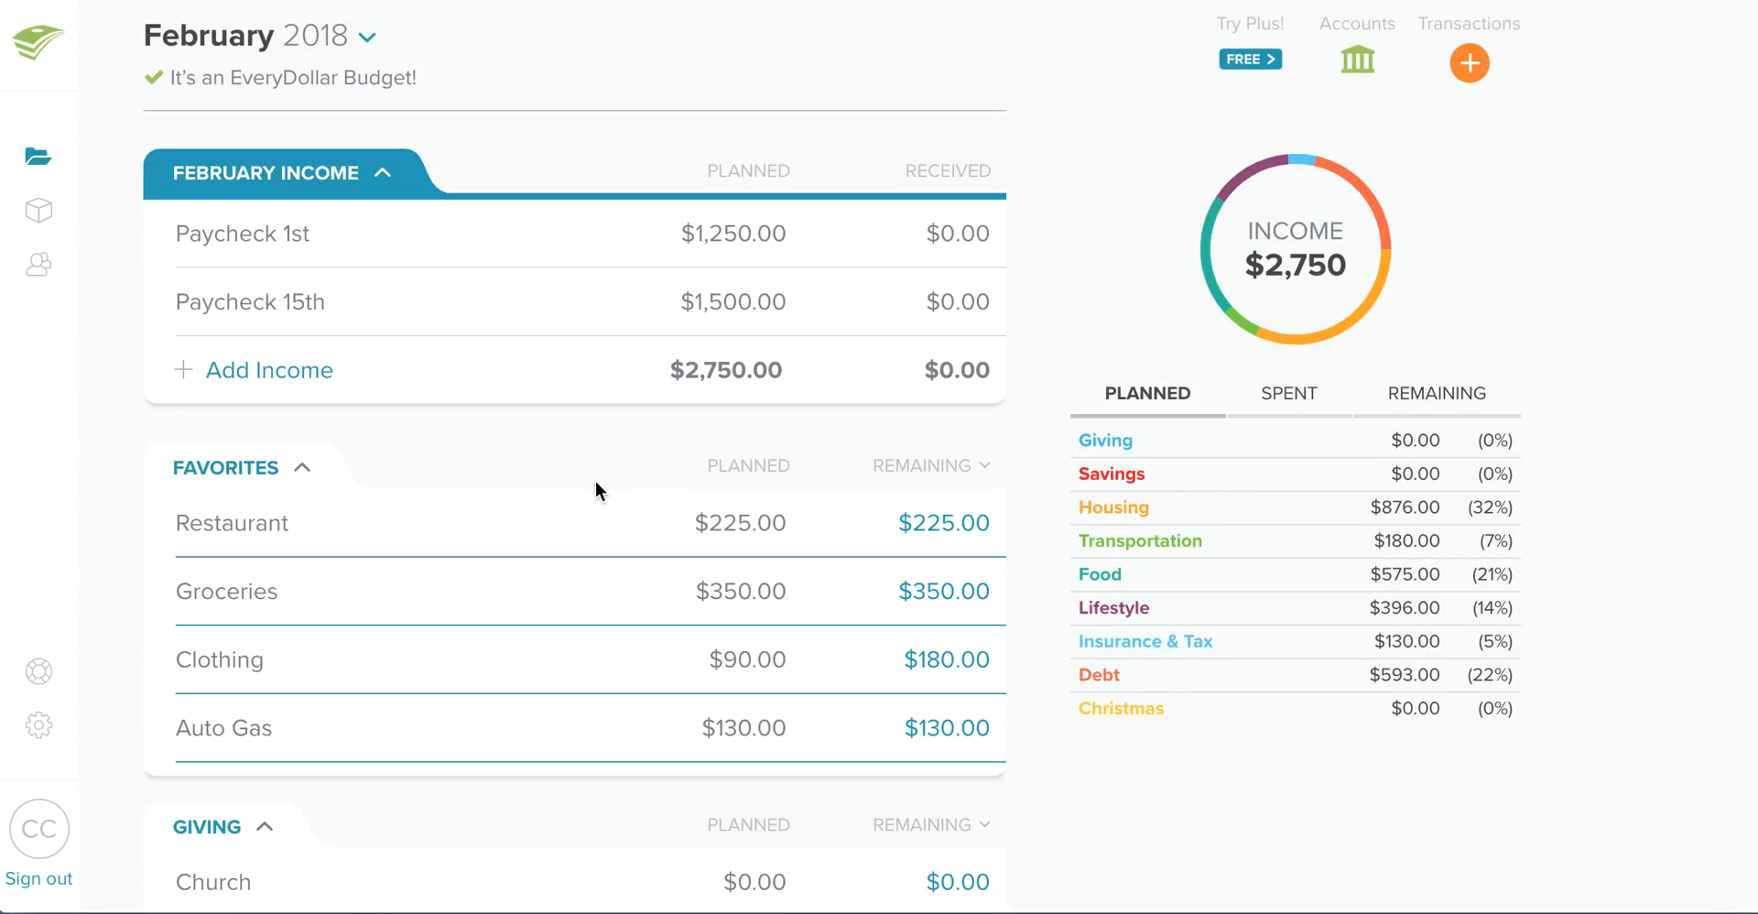
scroll(811, 513, down, 3)
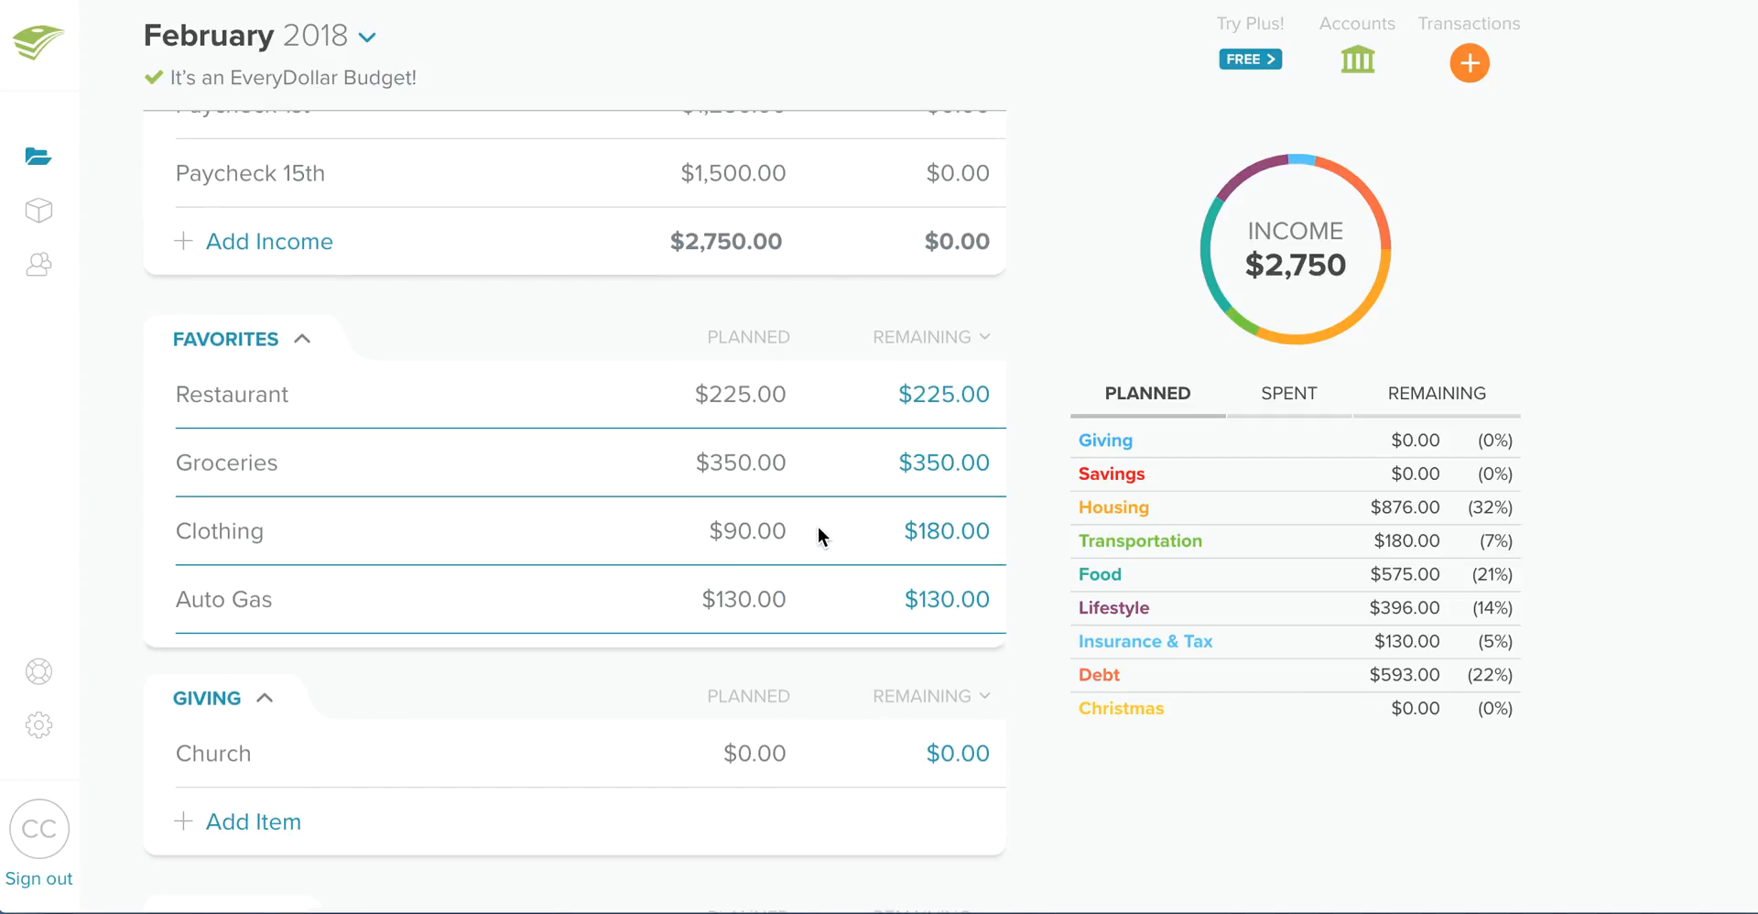
click(553, 516)
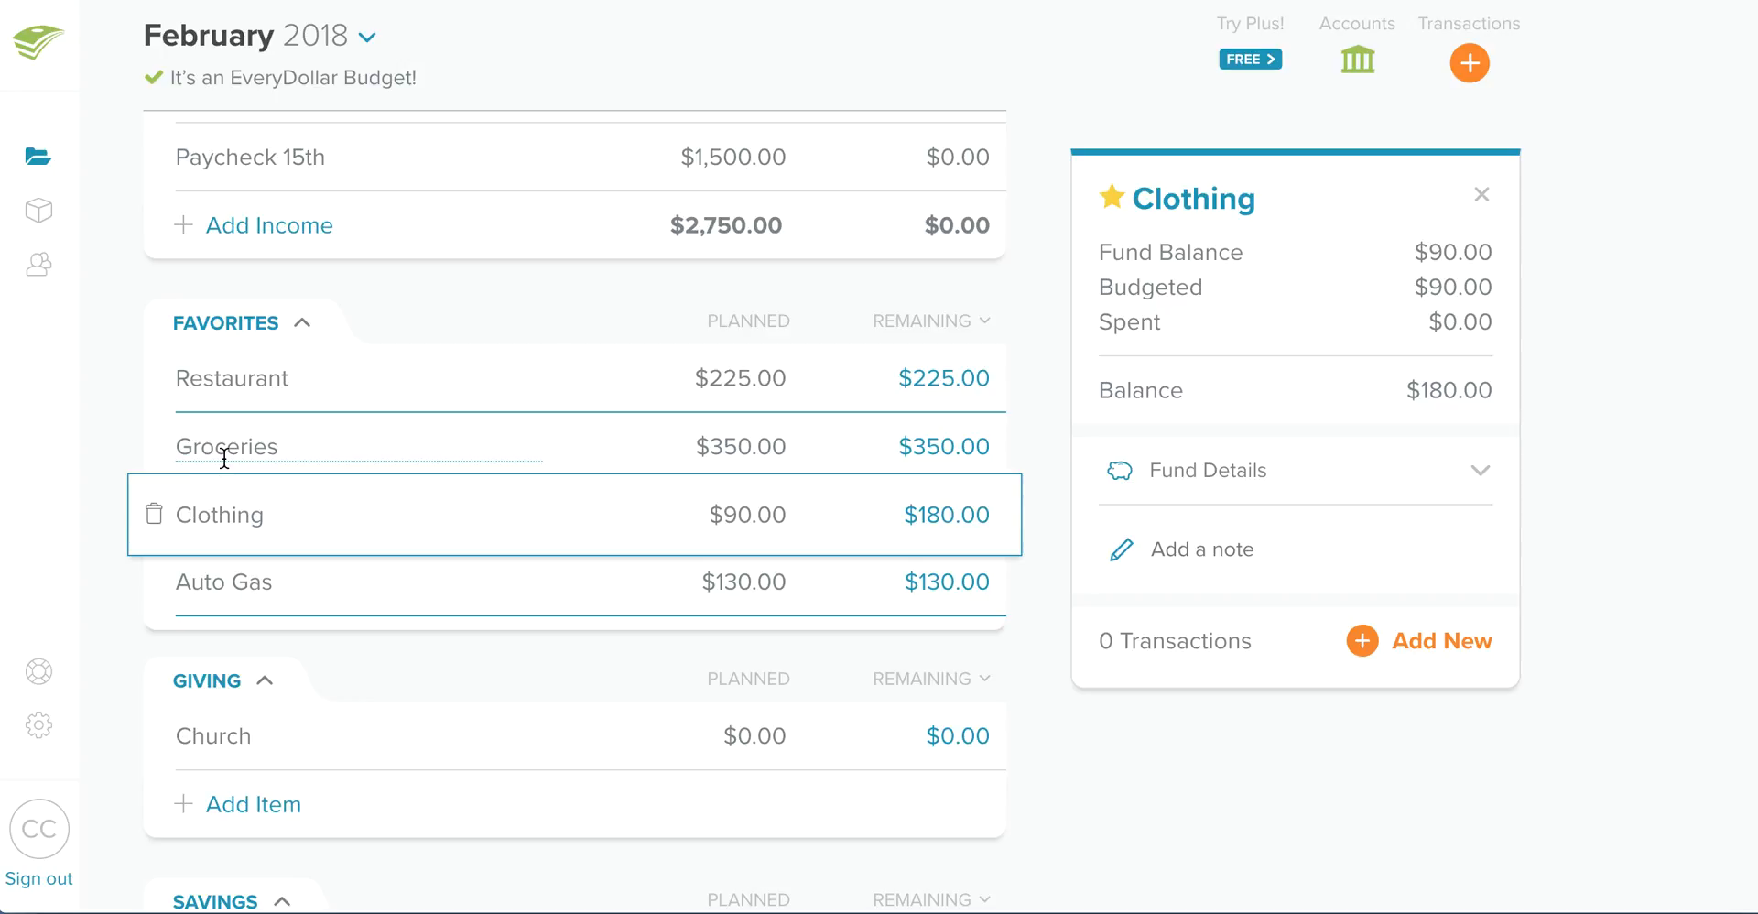
click(734, 444)
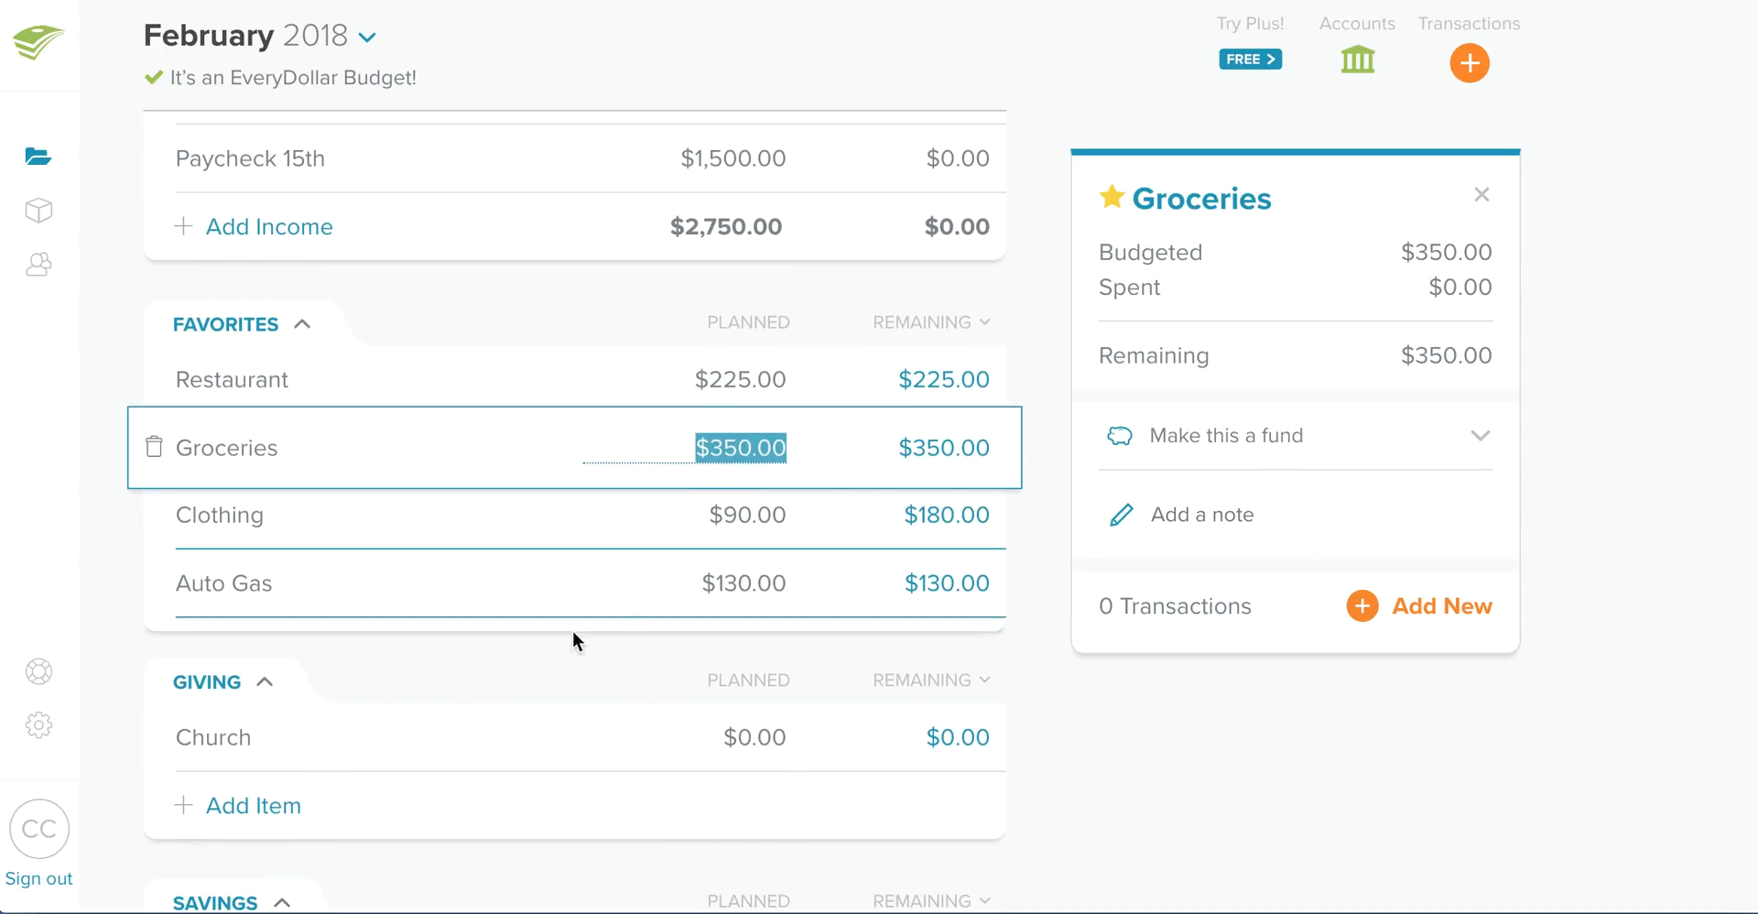
- Return to the January 2018 budget and examine the remaining amounts and the Restaurant item's transactions
scroll(533, 225, up, 2)
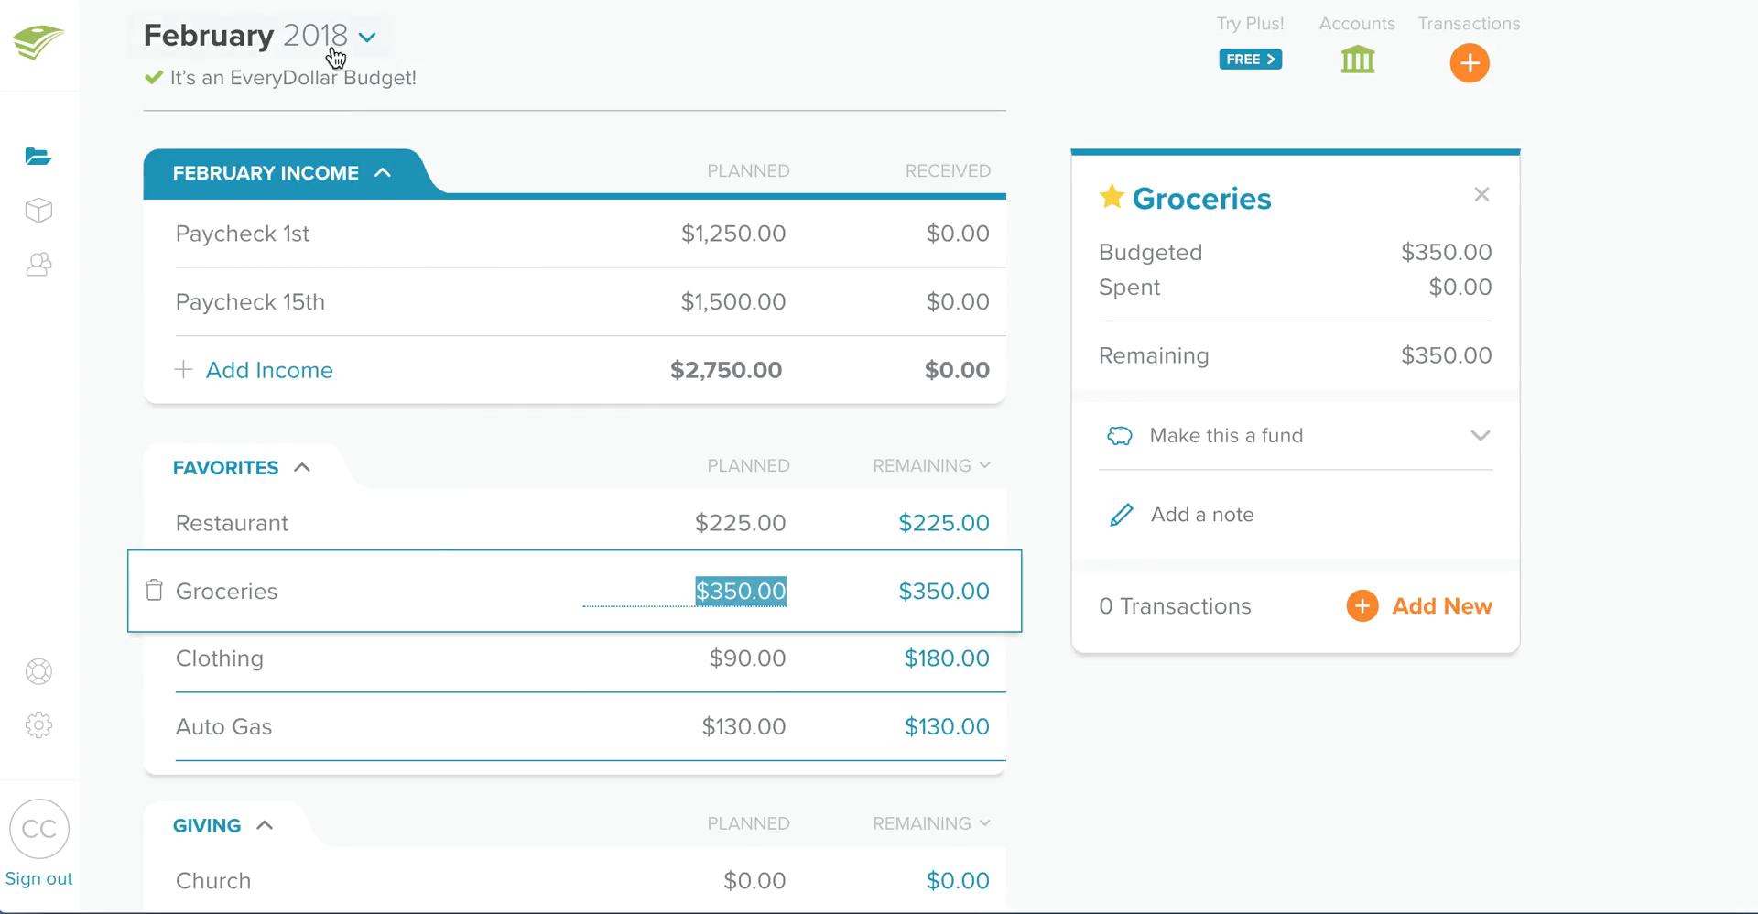
click(348, 44)
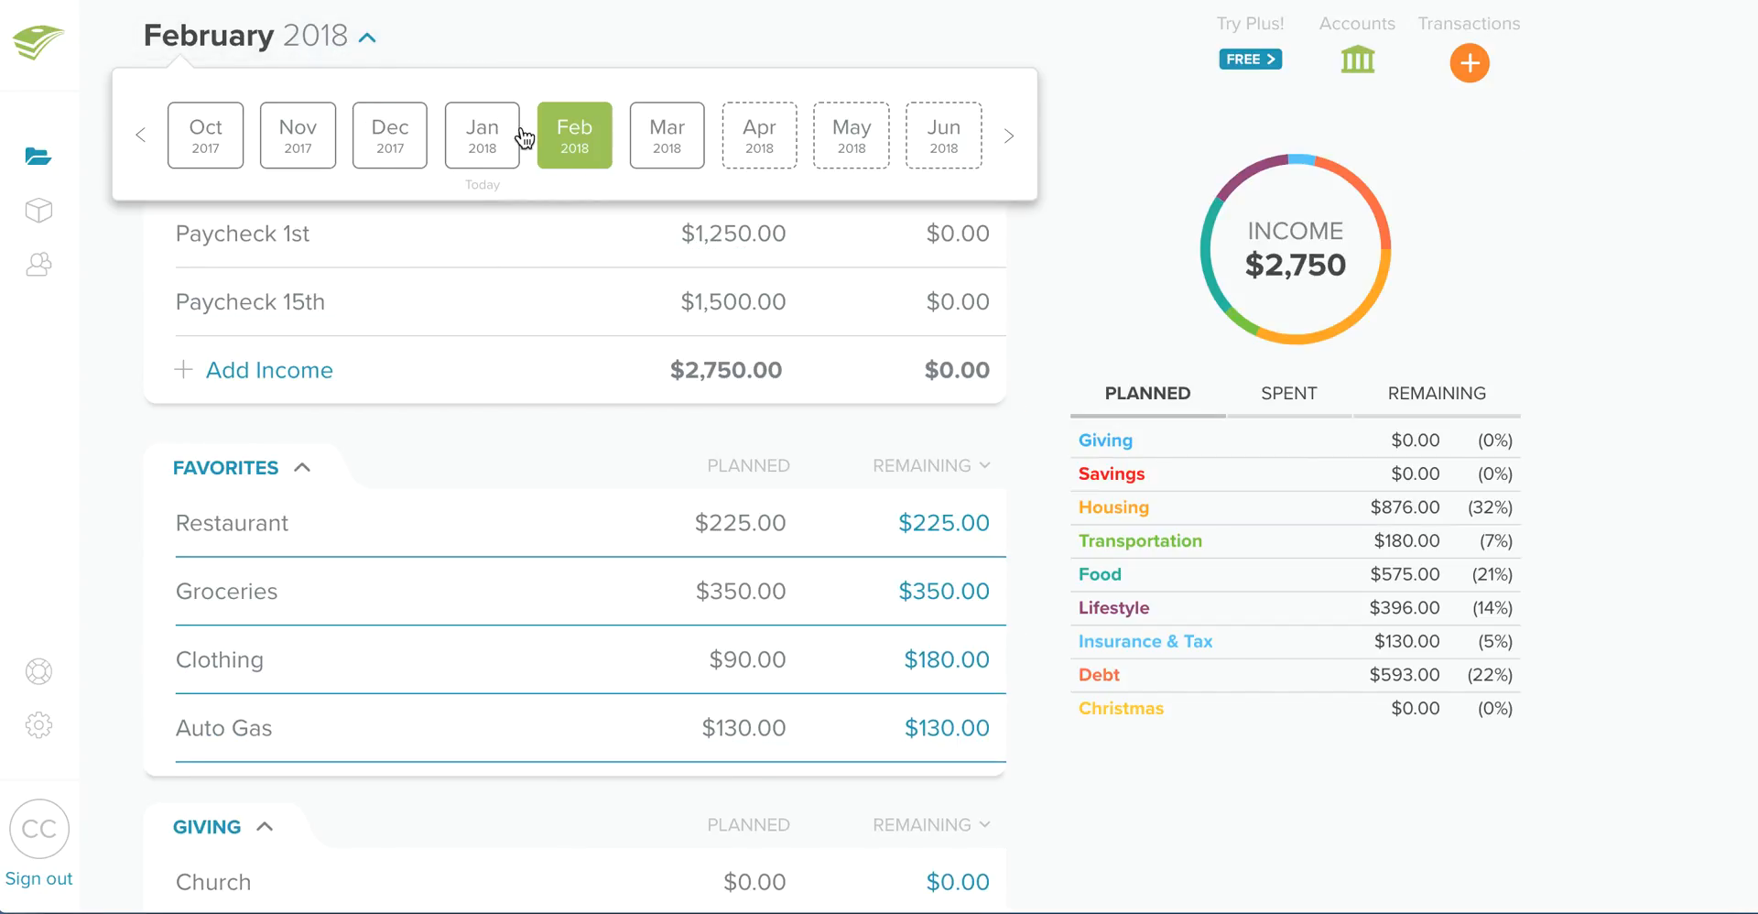
click(502, 136)
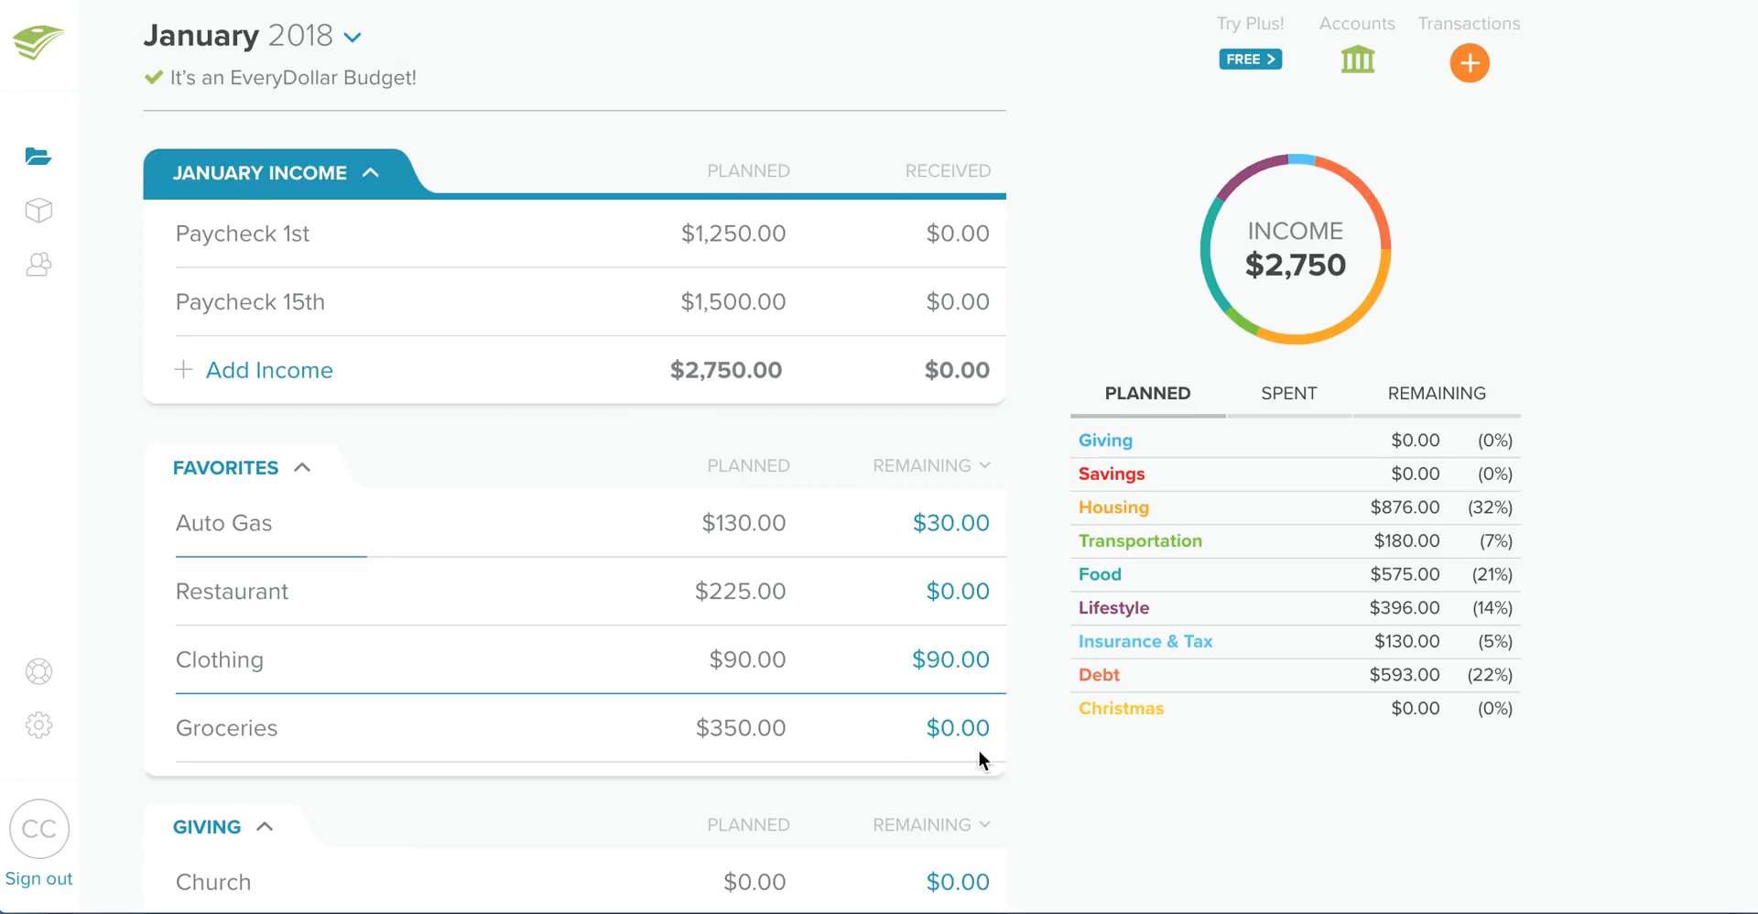
scroll(729, 618, down, 5)
scroll(729, 618, up, 2)
scroll(729, 618, down, 3)
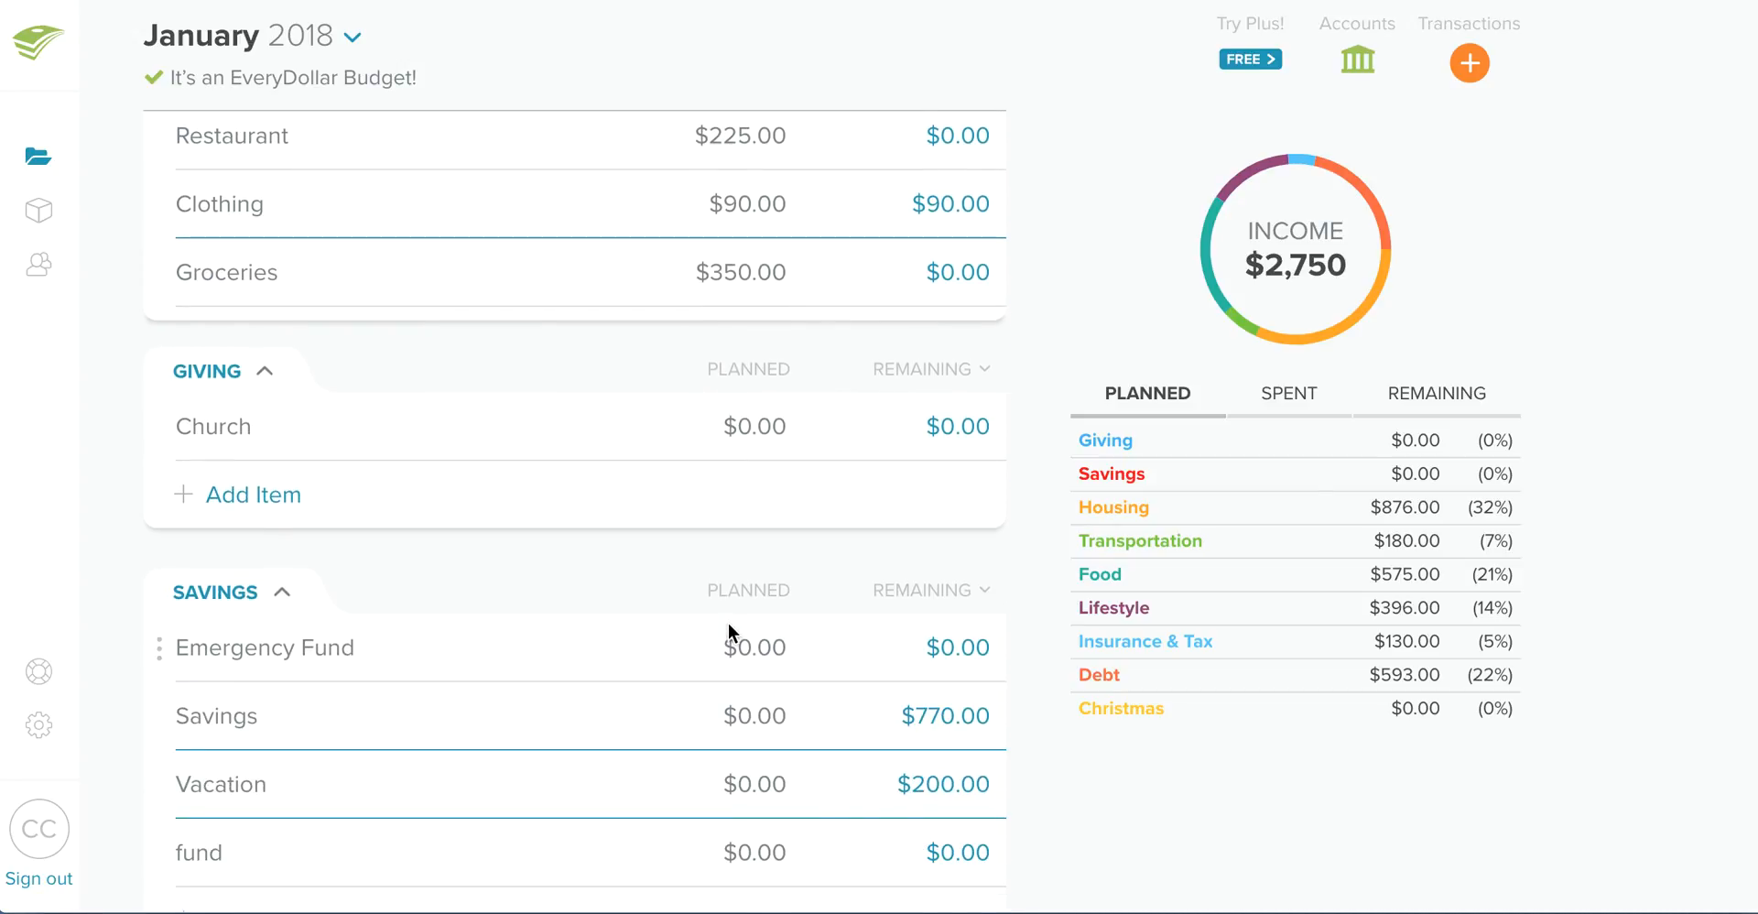
scroll(696, 623, up, 6)
click(950, 528)
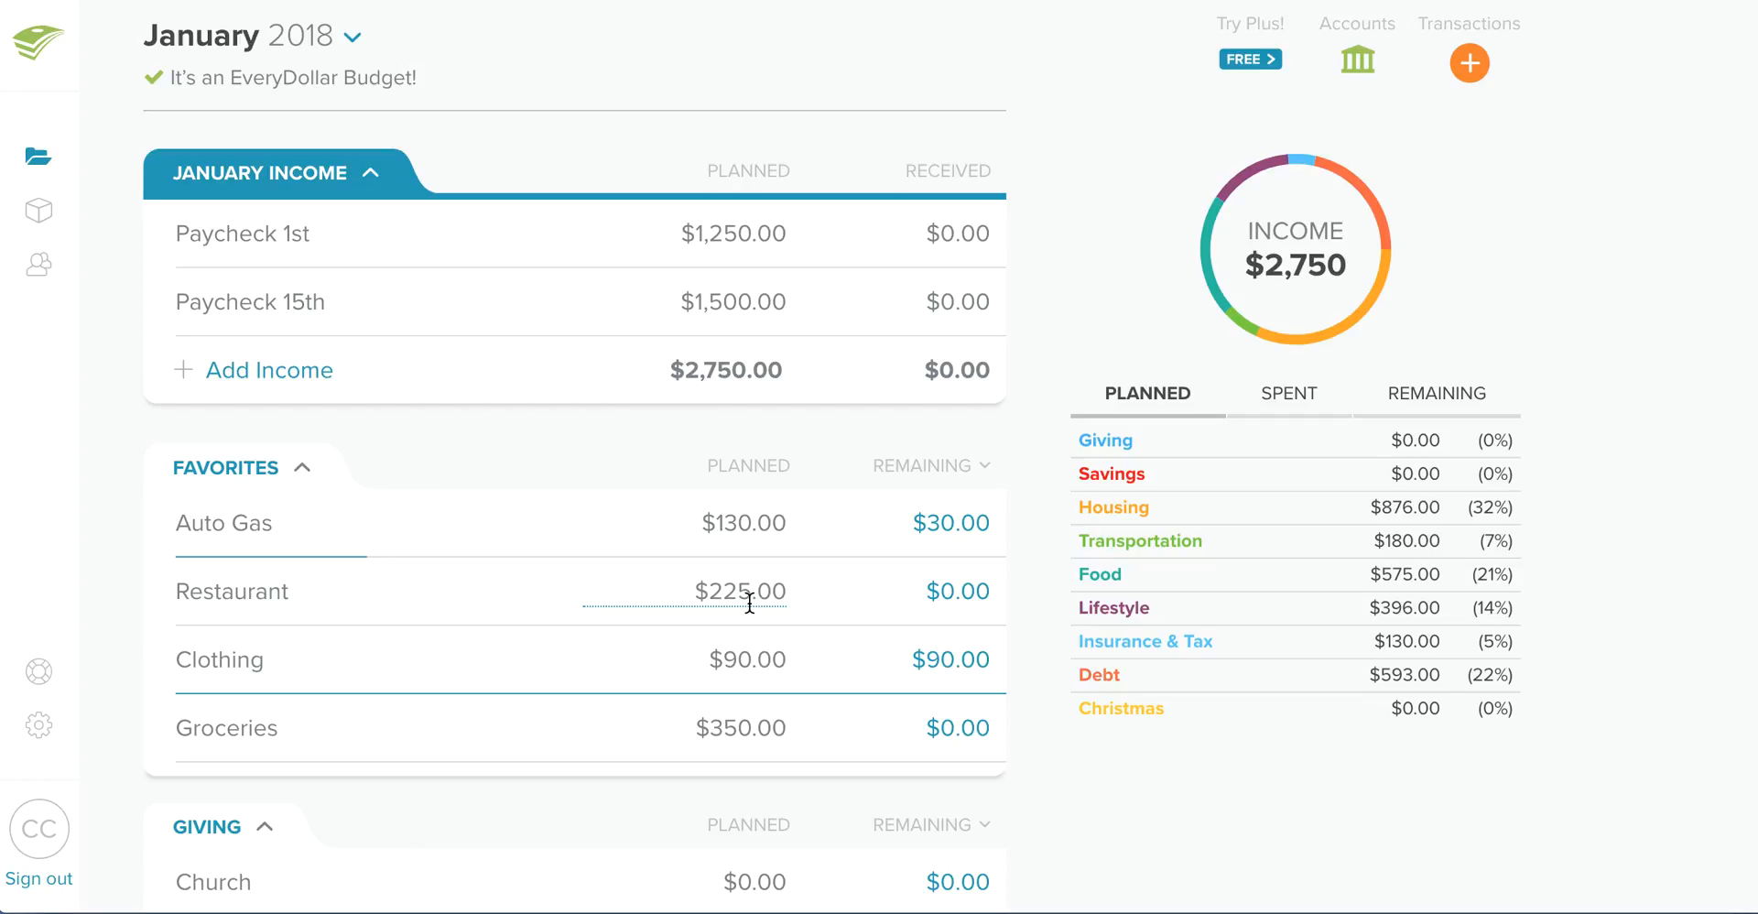
click(668, 602)
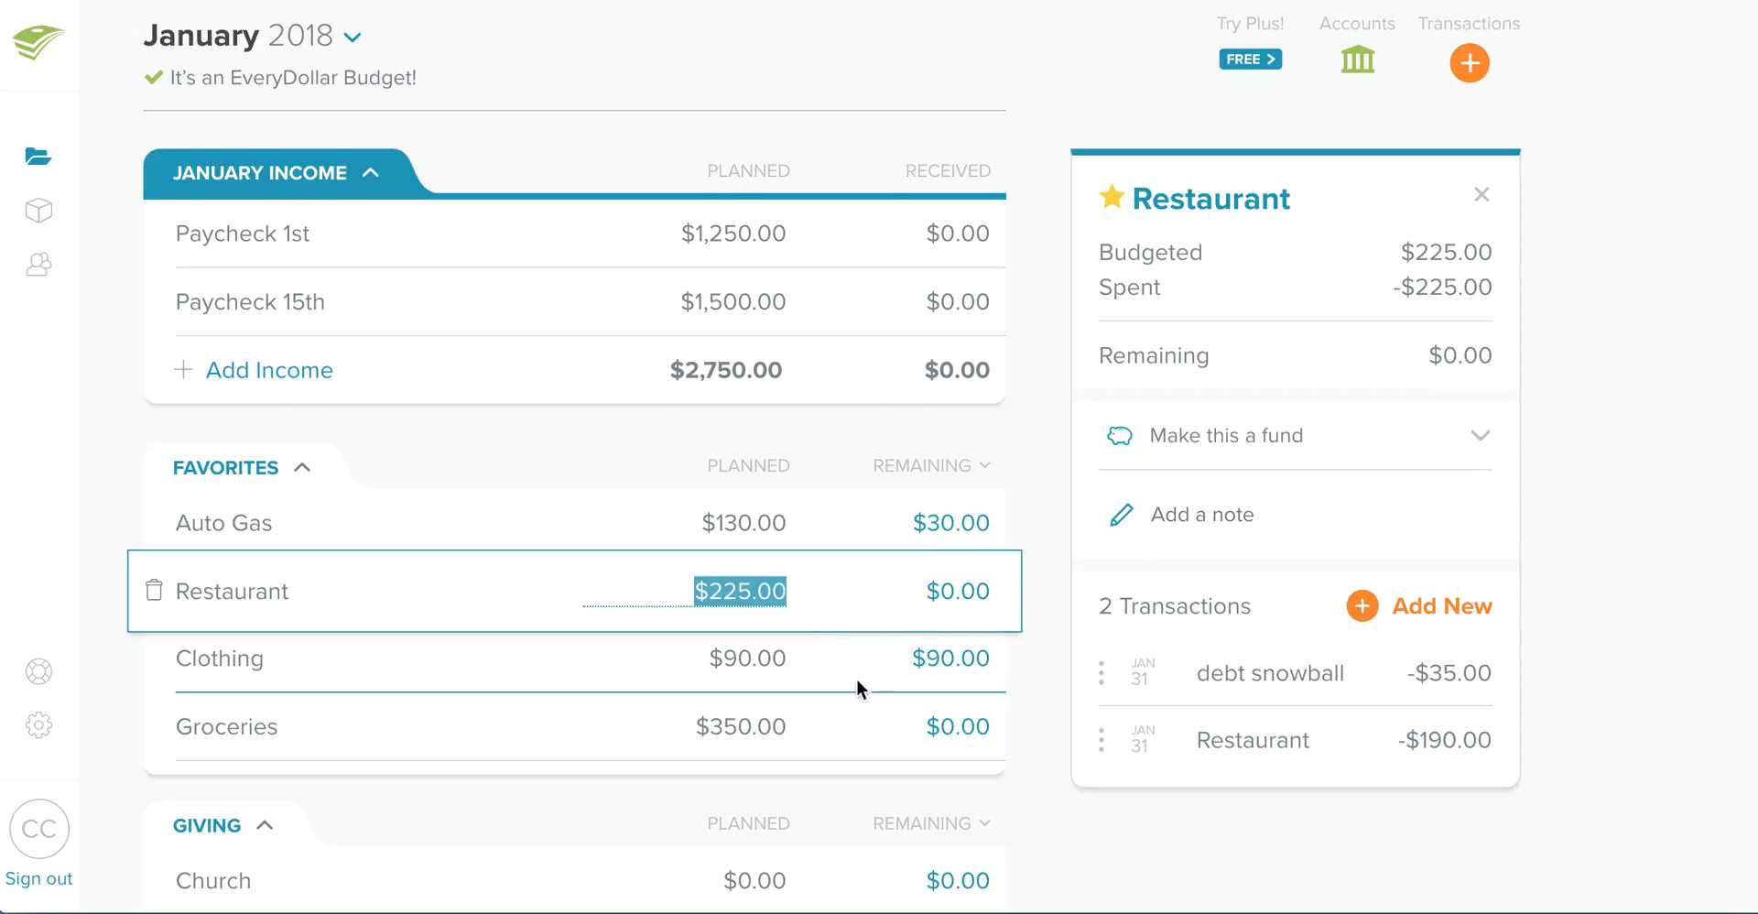
- Review the remaining amounts in the January budget groups and the transactions of Credit Card 2 under Debt
scroll(945, 722, down, 15)
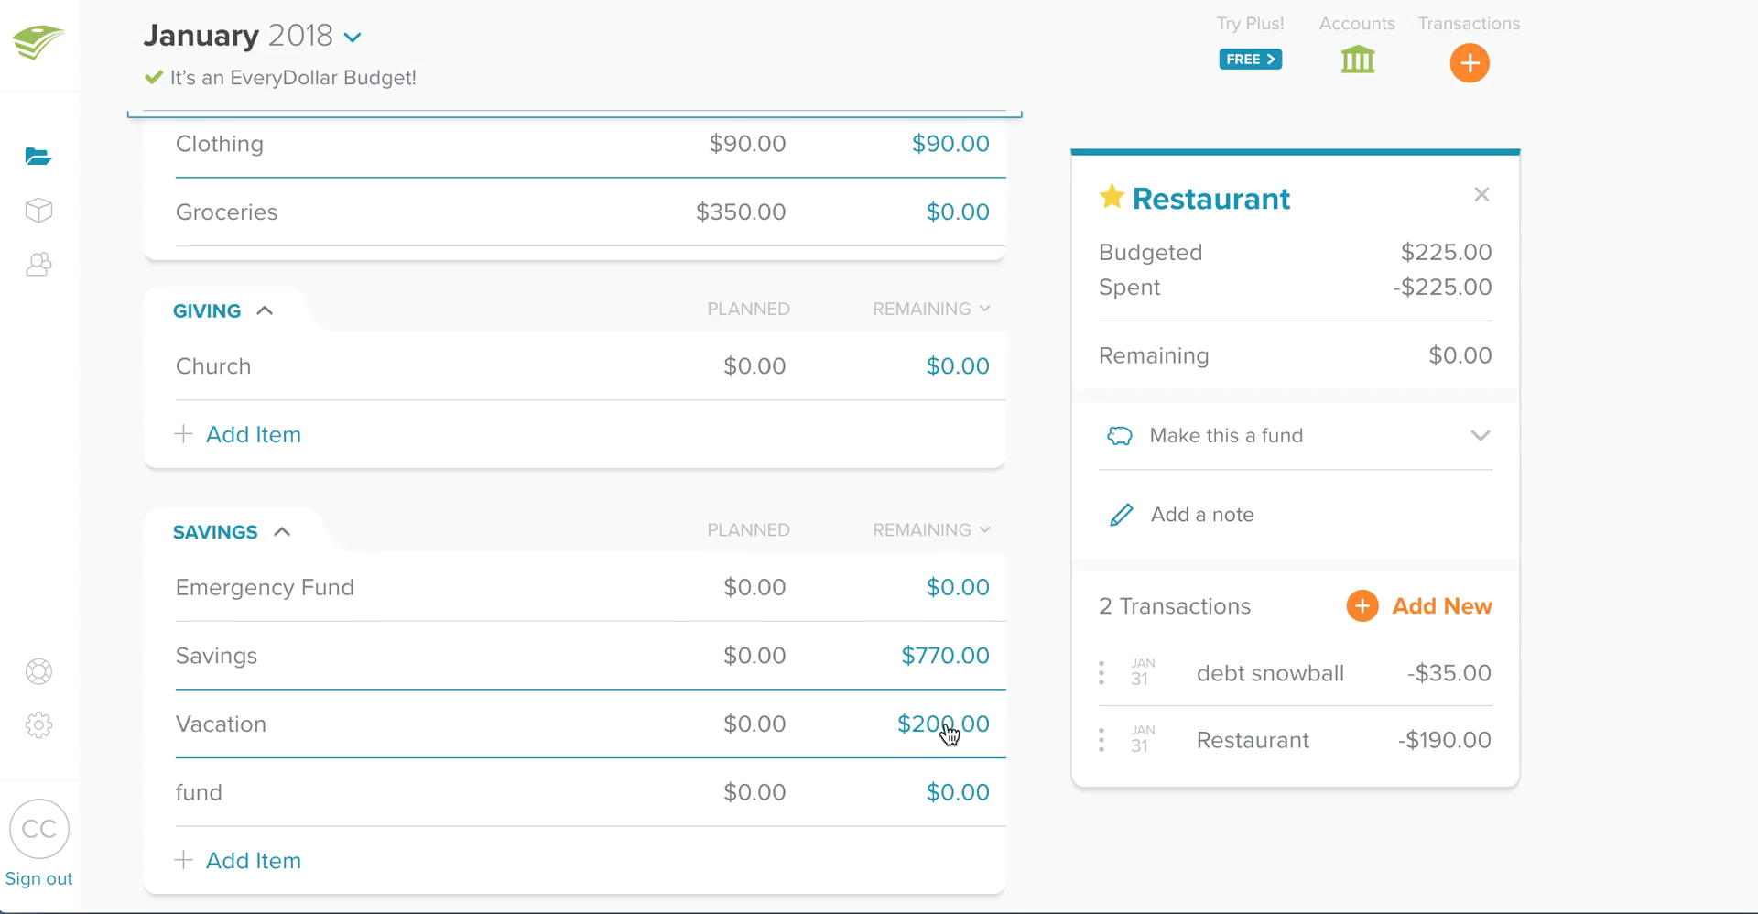
scroll(886, 677, up, 3)
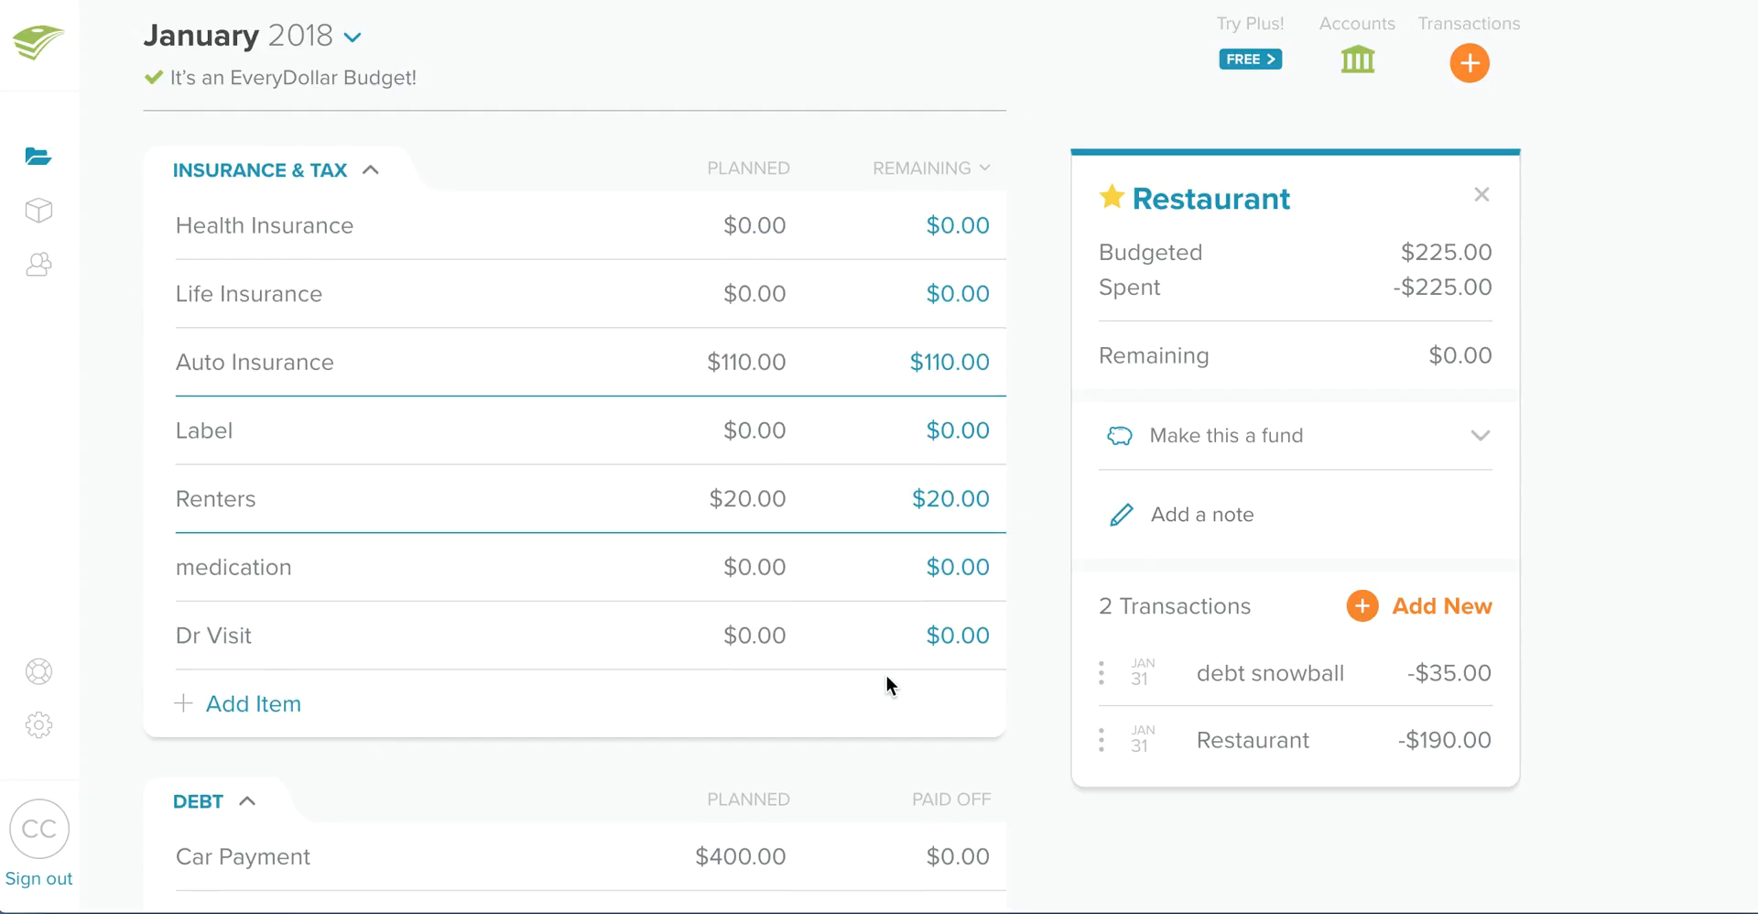
scroll(628, 790, down, 2)
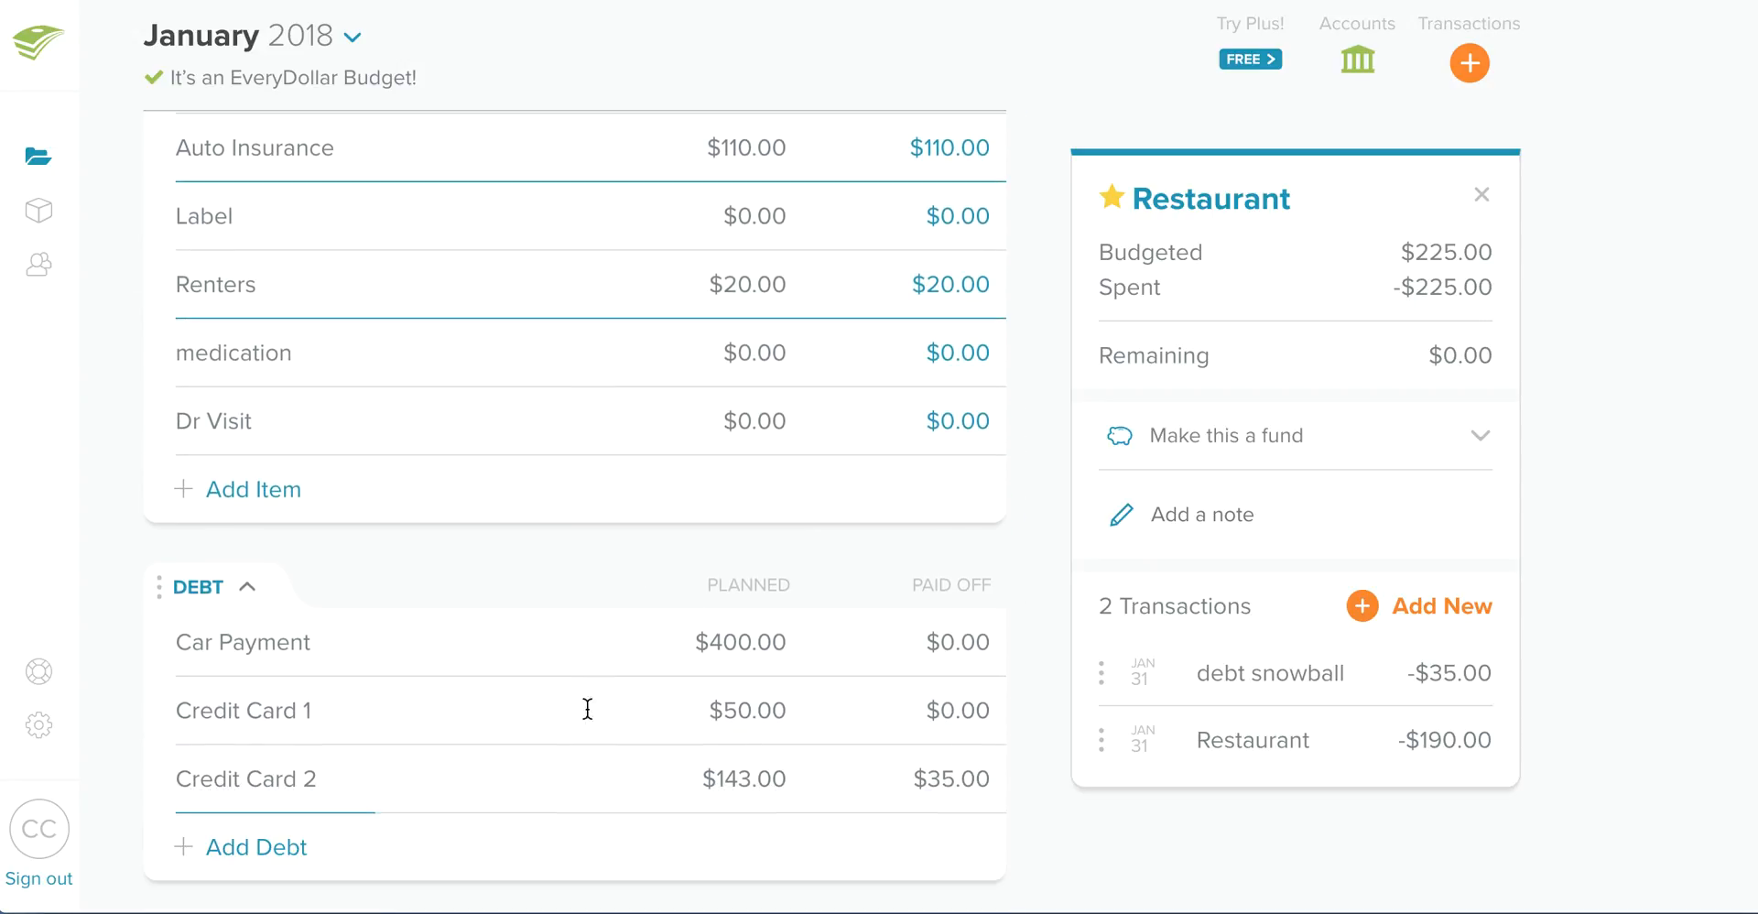
click(307, 778)
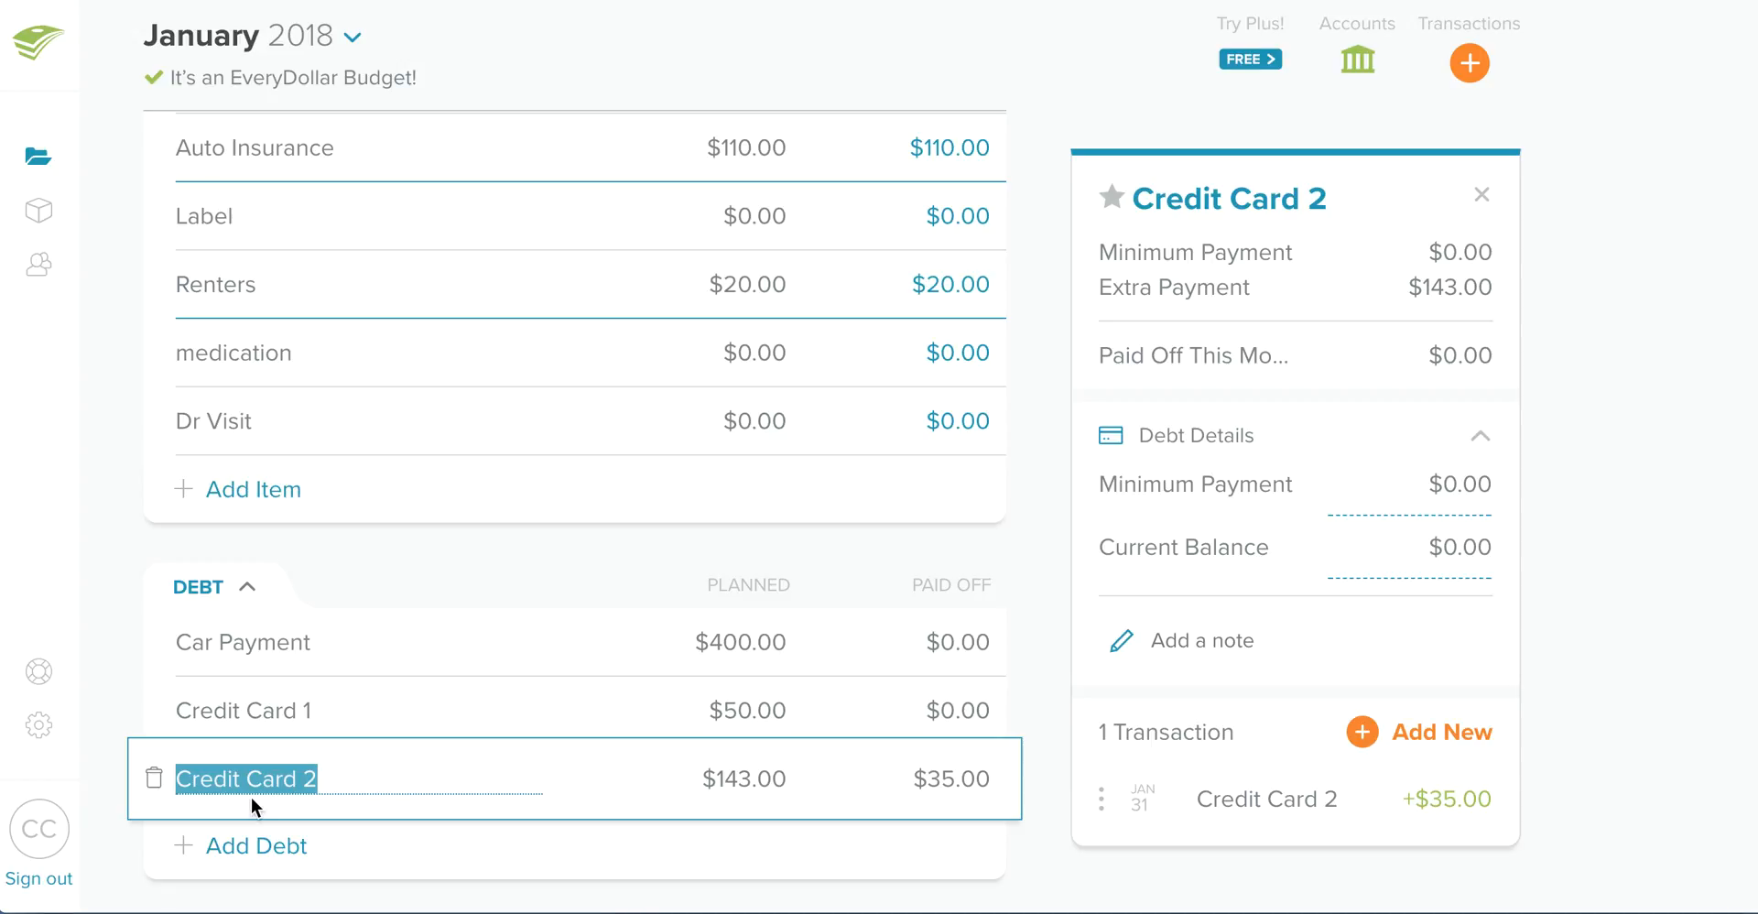
scroll(561, 361, up, 15)
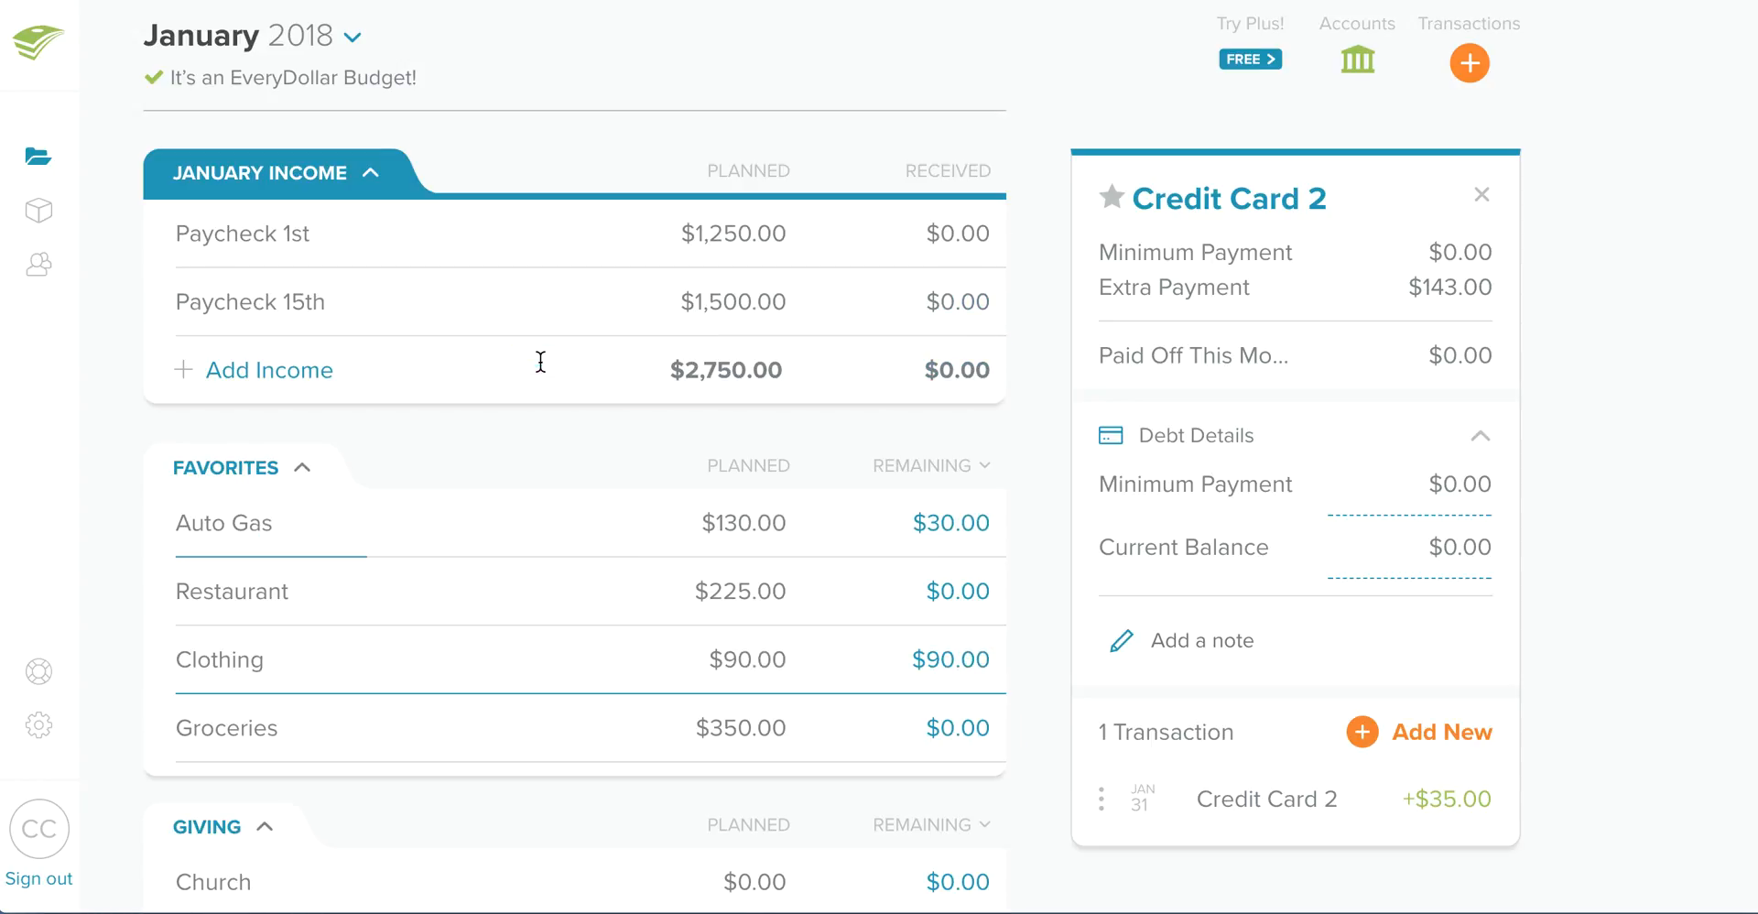